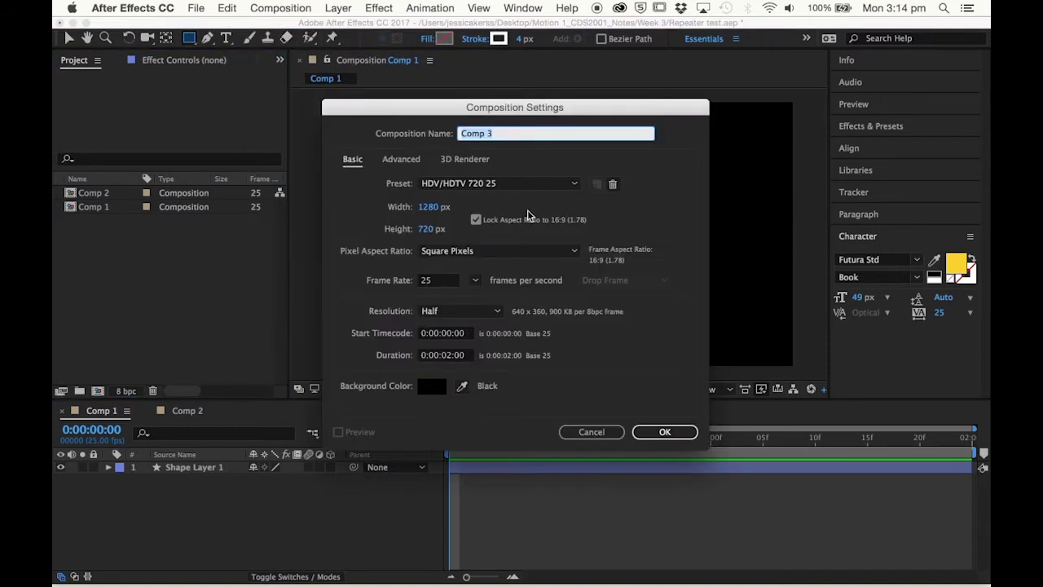
Create a new composition with the HDV/HDTV 720 25 preset and a duration of 0:00:02:00.
{"action": "left_click", "coordinate": [539, 183]}
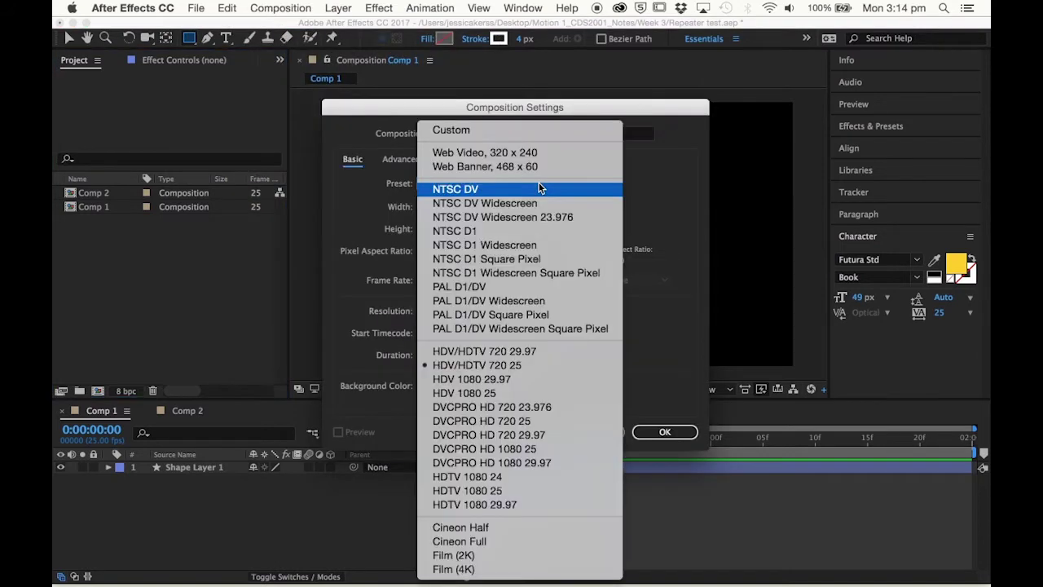
{"action": "left_click", "coordinate": [539, 366]}
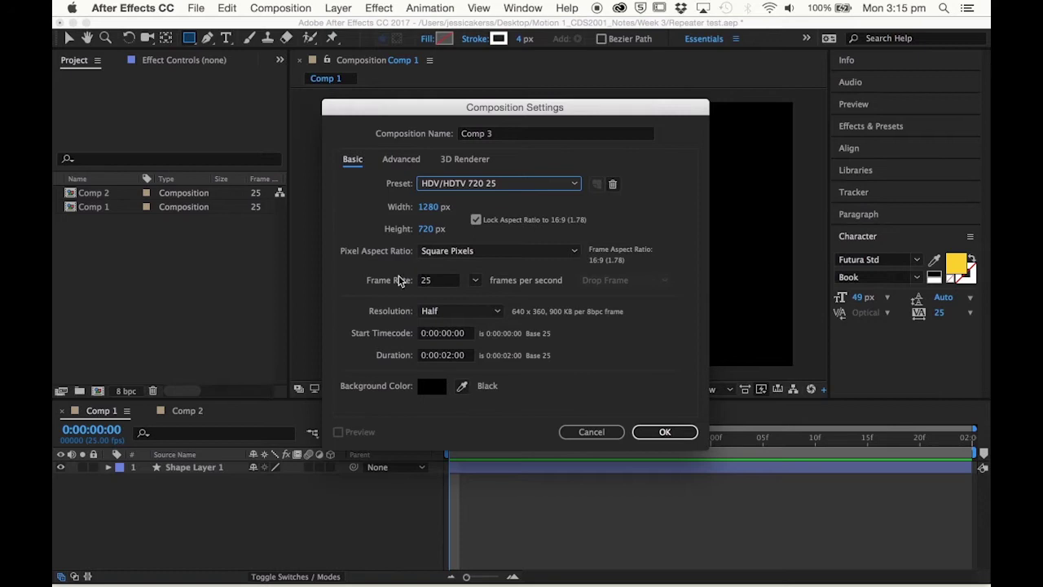
{"action": "left_click", "coordinate": [453, 359]}
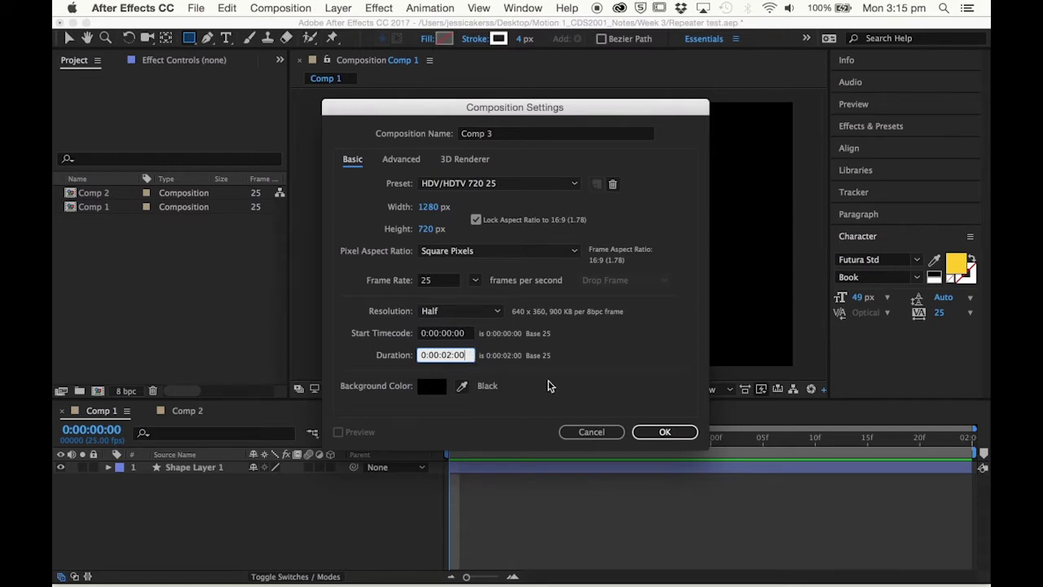
{"action": "left_click", "coordinate": [650, 436]}
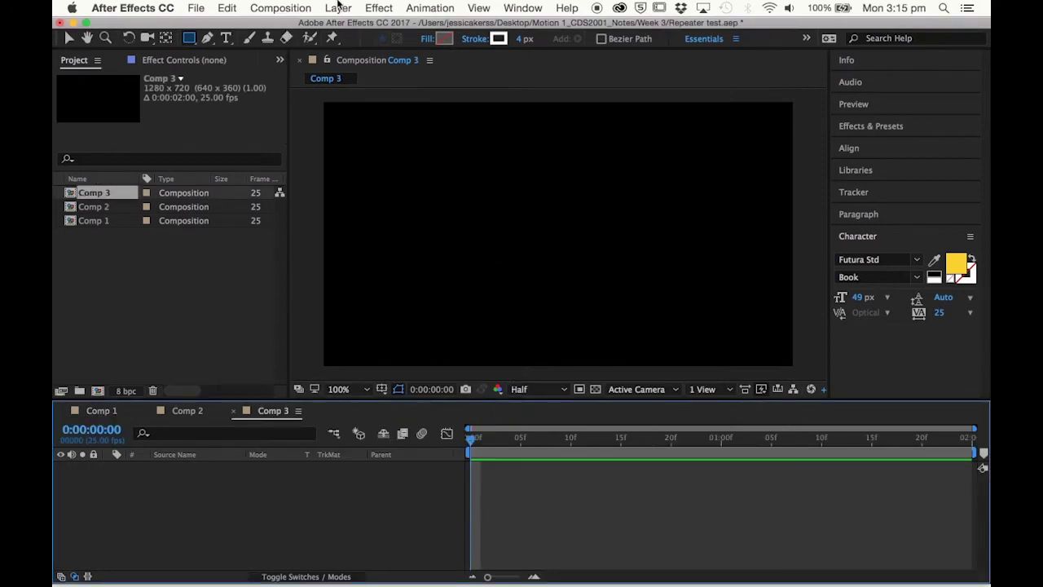
Add a new empty shape layer to the composition.
{"action": "left_click", "coordinate": [371, 8]}
{"action": "mouse_move", "coordinate": [353, 29]}
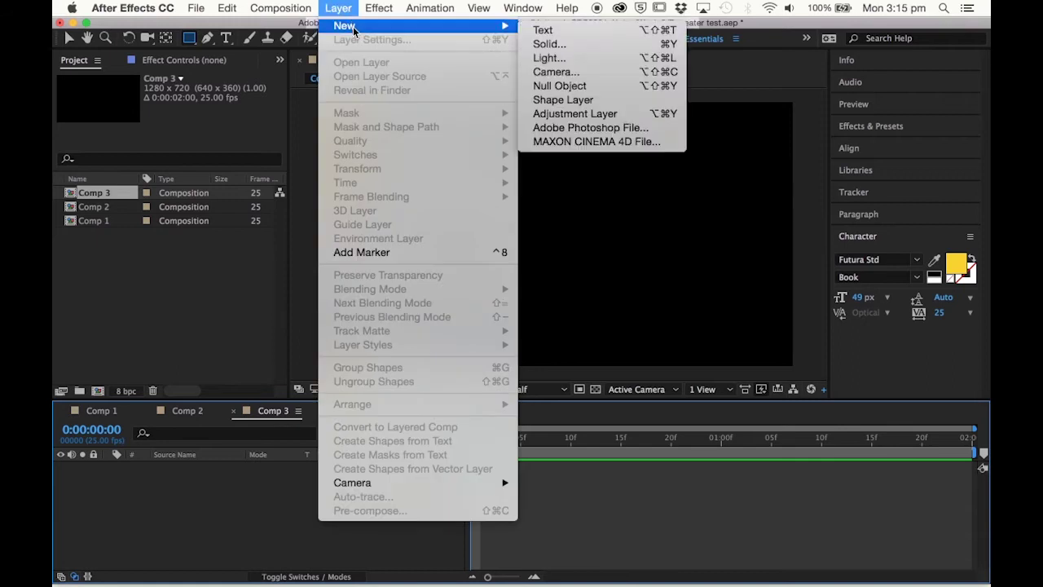
{"action": "left_click", "coordinate": [562, 100]}
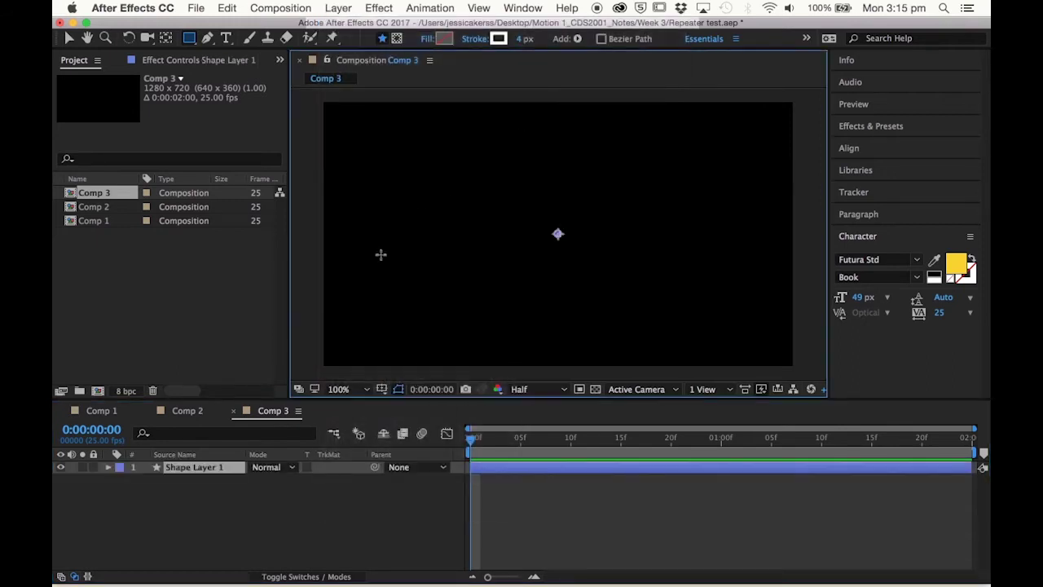
Add an Ellipse path and a Stroke to the shape layer's contents.
{"action": "left_click", "coordinate": [109, 467]}
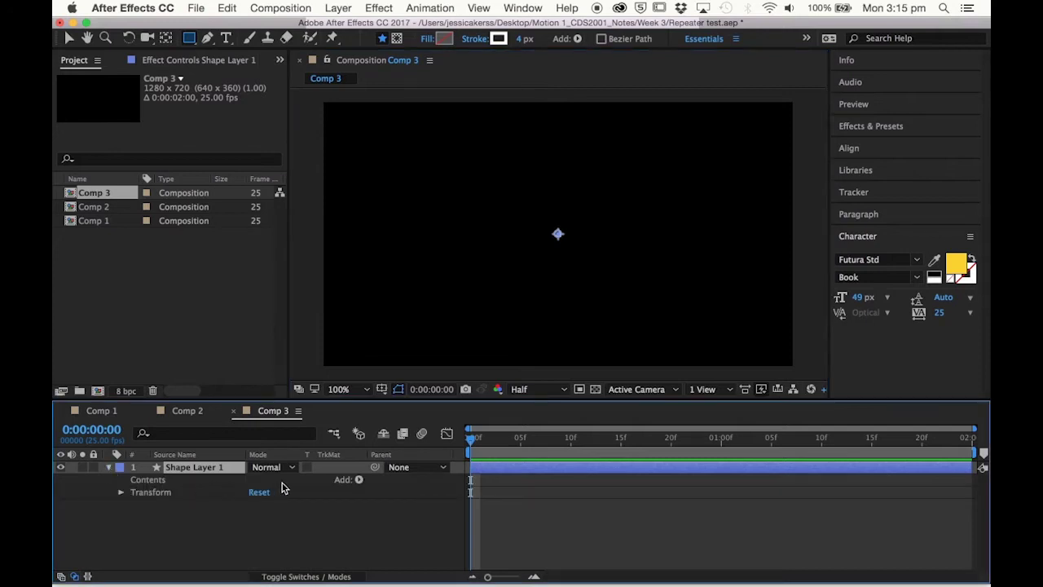
{"action": "left_click", "coordinate": [358, 480]}
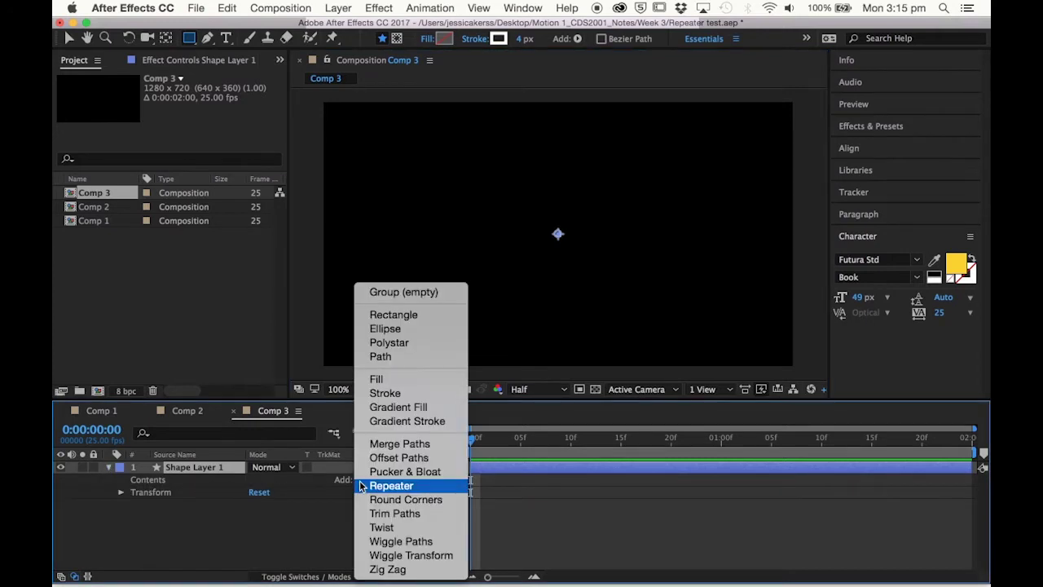
{"action": "left_click", "coordinate": [390, 330]}
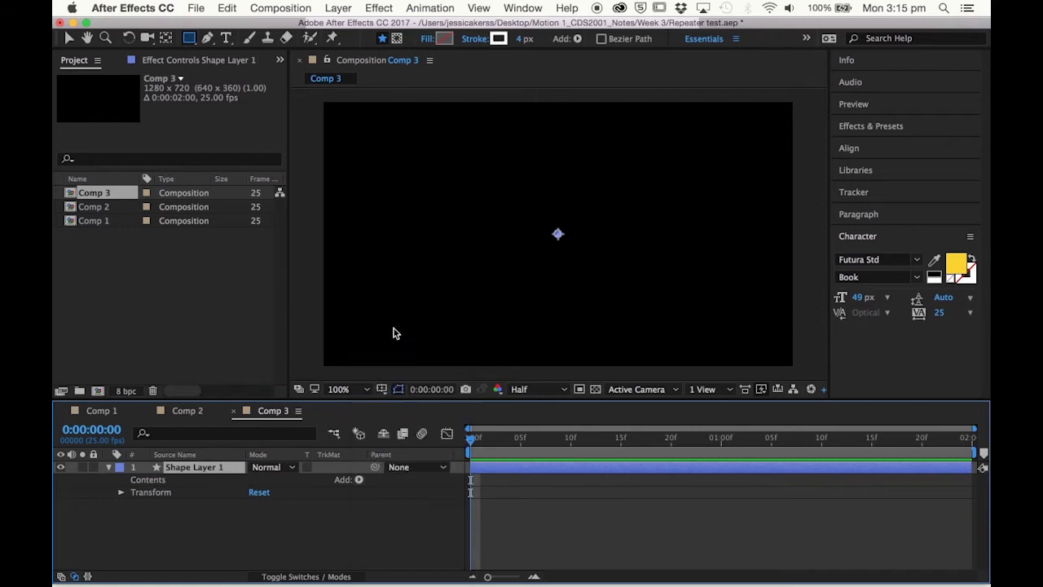
{"action": "left_click", "coordinate": [358, 480]}
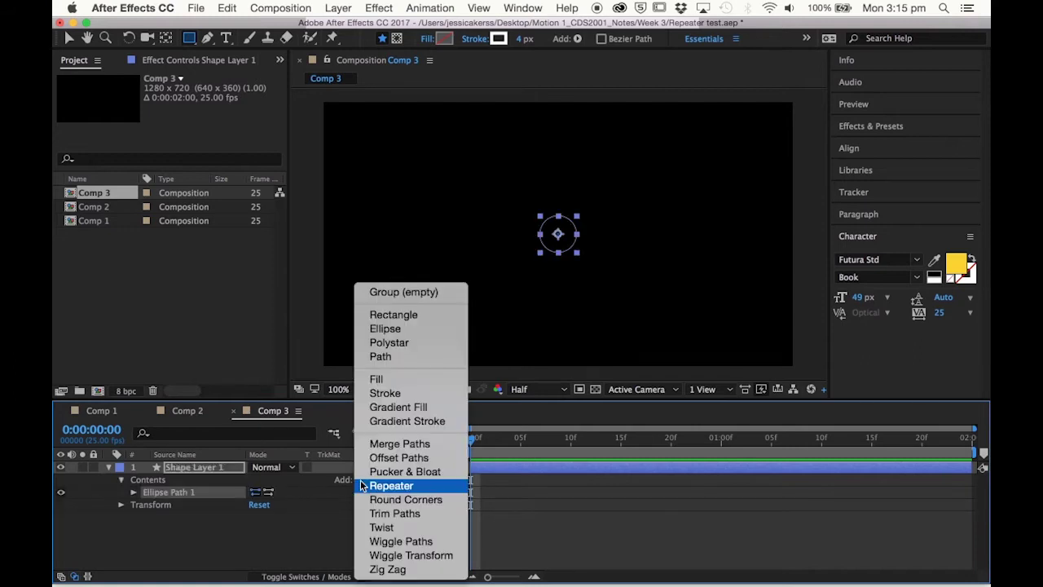
{"action": "left_click", "coordinate": [405, 394]}
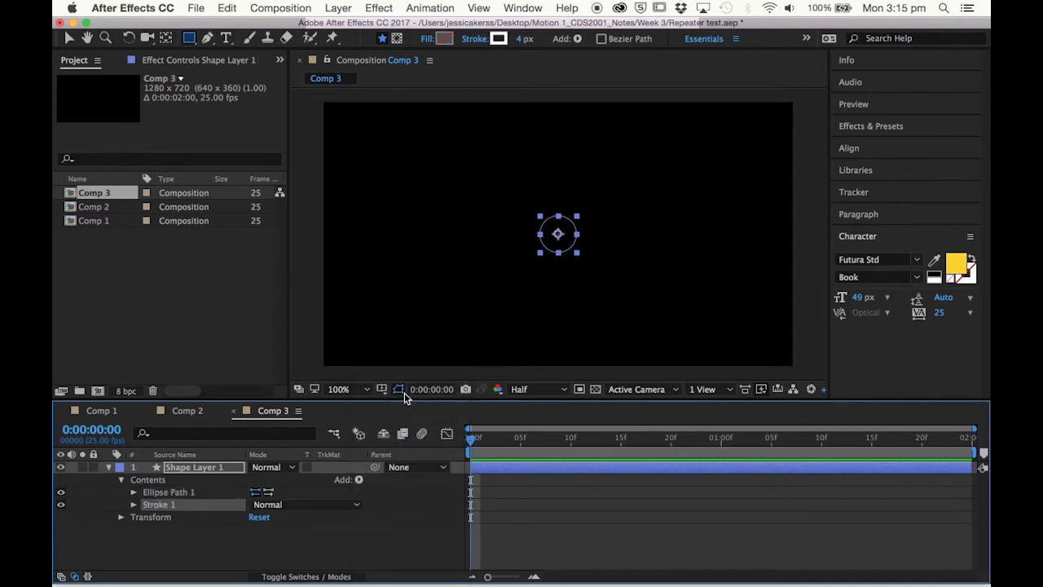
Set the ellipse's stroke width to 5 and collapse the stroke properties.
{"action": "left_click", "coordinate": [133, 505]}
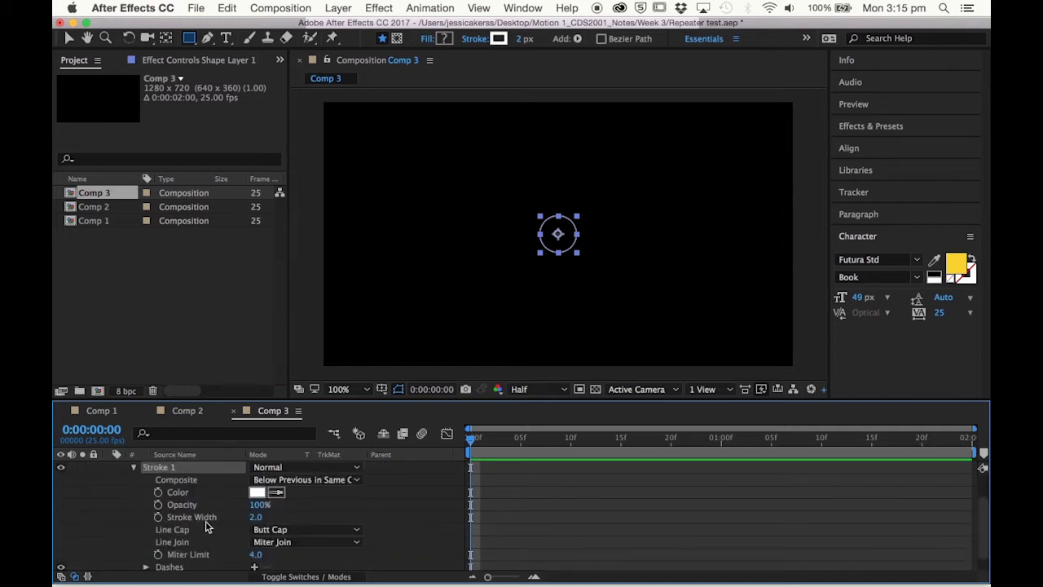
{"action": "left_click", "coordinate": [205, 524]}
{"action": "left_click", "coordinate": [256, 519]}
{"action": "type", "text": "5"}
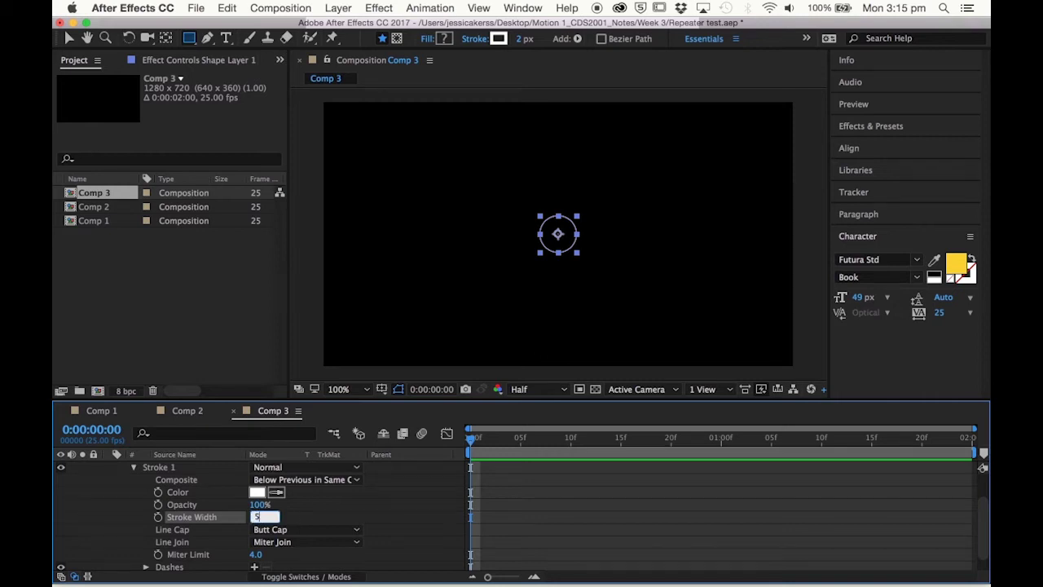
{"action": "left_click", "coordinate": [310, 520]}
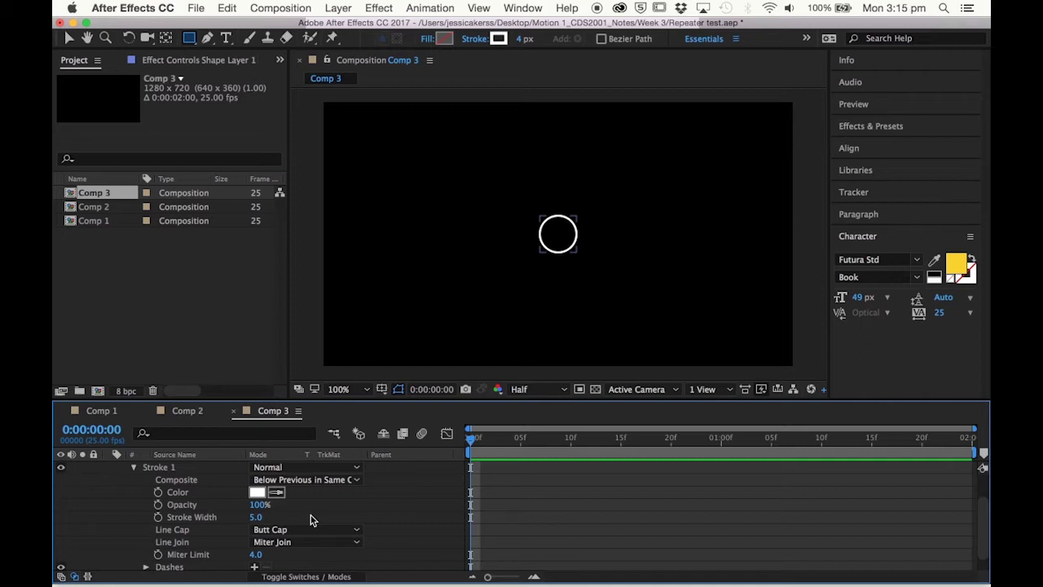
{"action": "left_click", "coordinate": [134, 470]}
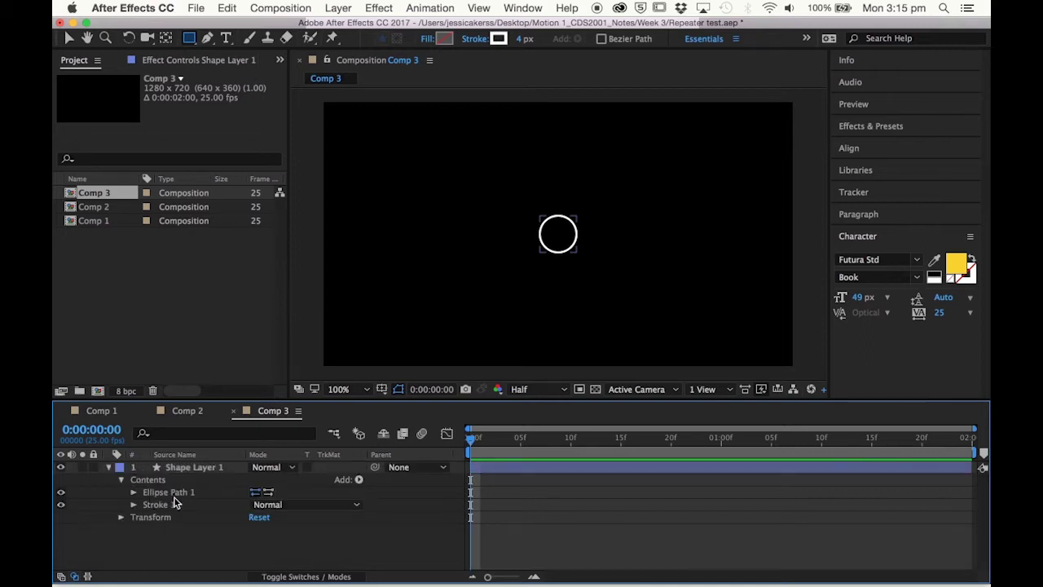
Enable keyframing for the ellipse path's Size at the start of the composition.
{"action": "left_click", "coordinate": [133, 493]}
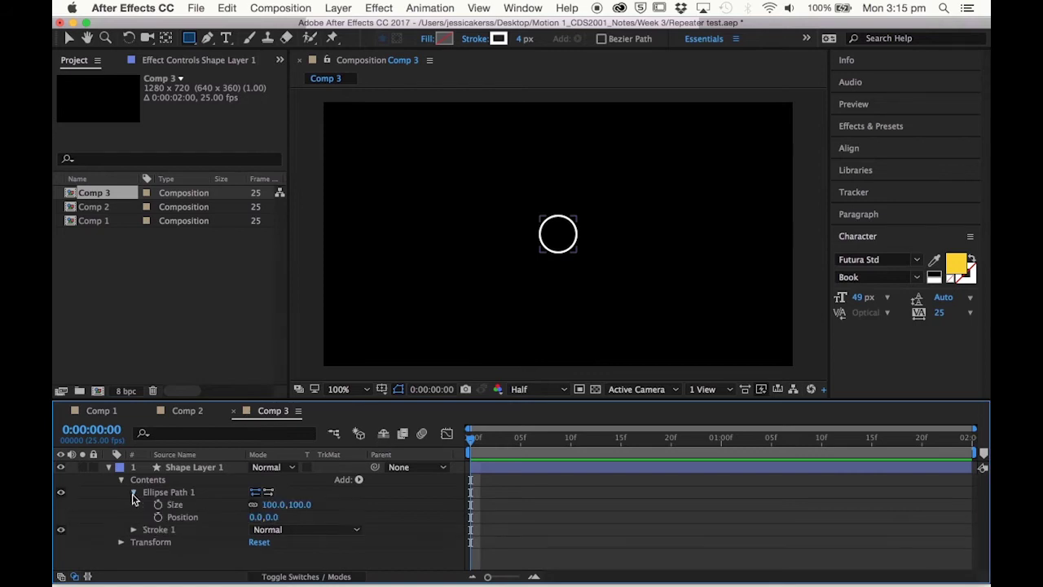
{"action": "left_click", "coordinate": [177, 504]}
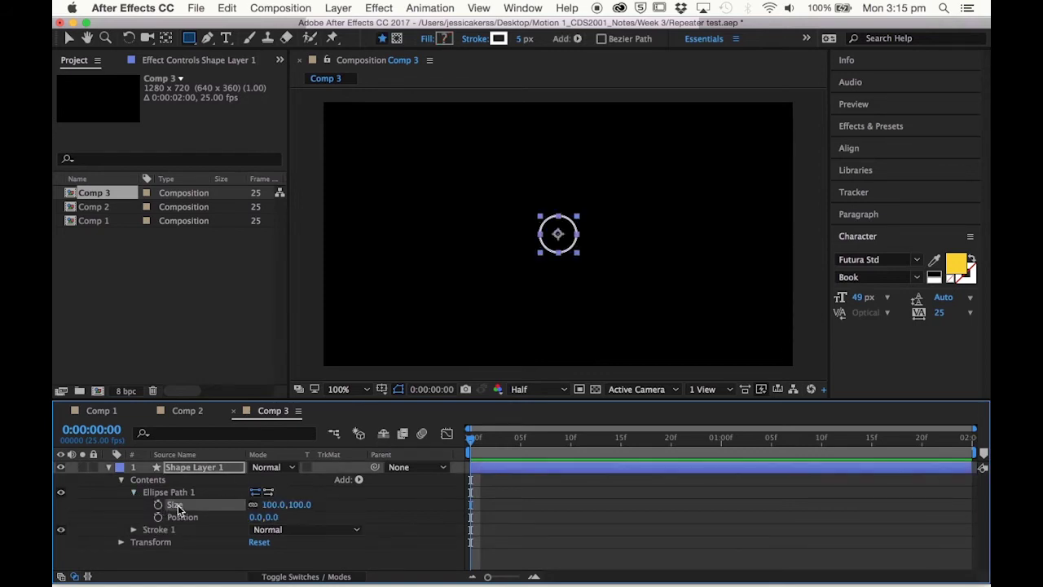
{"action": "left_click", "coordinate": [158, 506]}
Go to 0:00:01:00 and set the ellipse's Size to 600, 600 as a second keyframe.
{"action": "left_click", "coordinate": [439, 391]}
{"action": "left_click", "coordinate": [452, 296]}
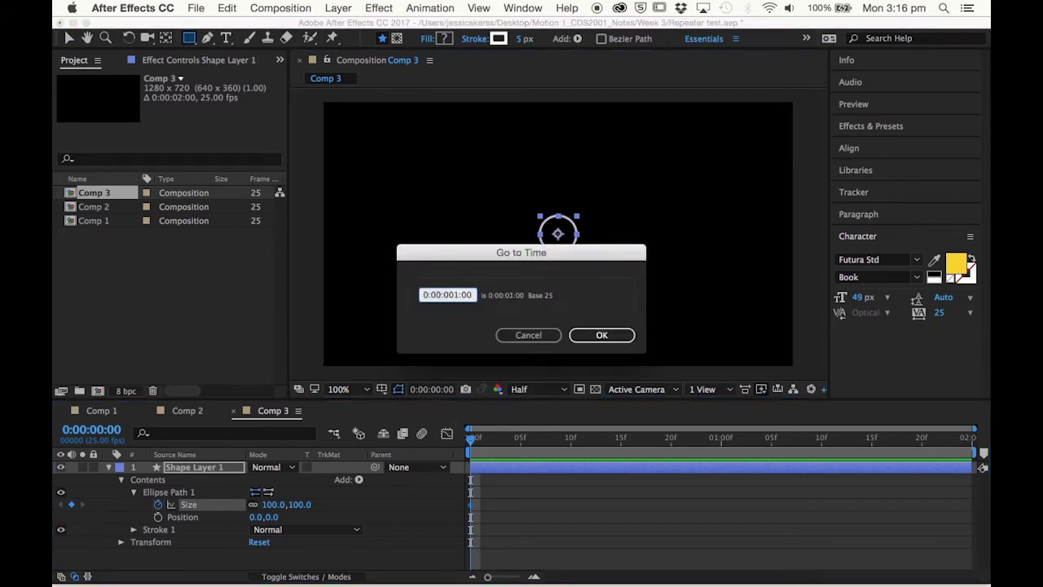
{"action": "type", "text": "1"}
{"action": "left_click", "coordinate": [585, 335]}
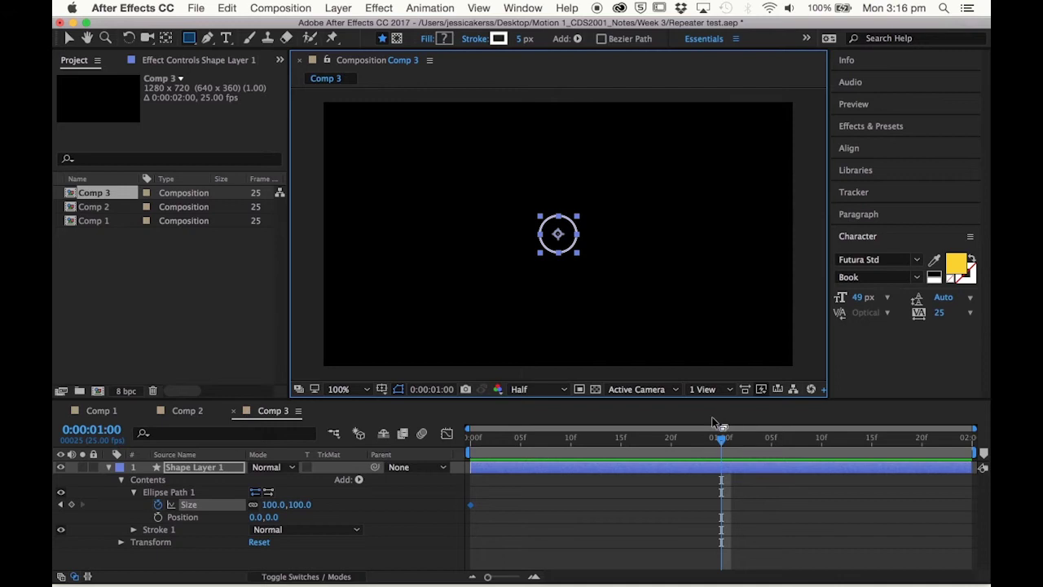
{"action": "left_click", "coordinate": [275, 505]}
{"action": "type", "text": "600"}
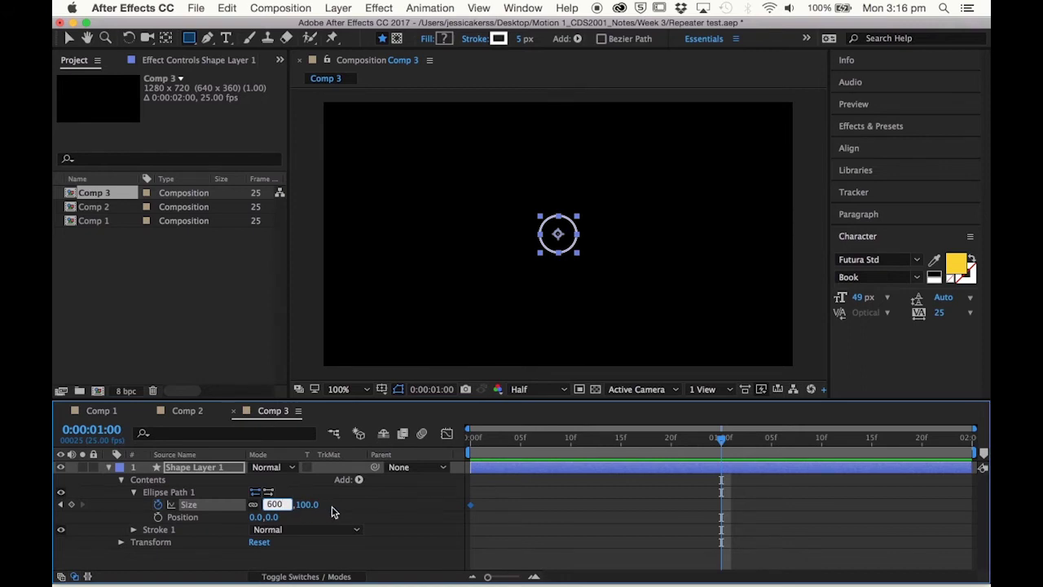
{"action": "key", "text": "Return"}
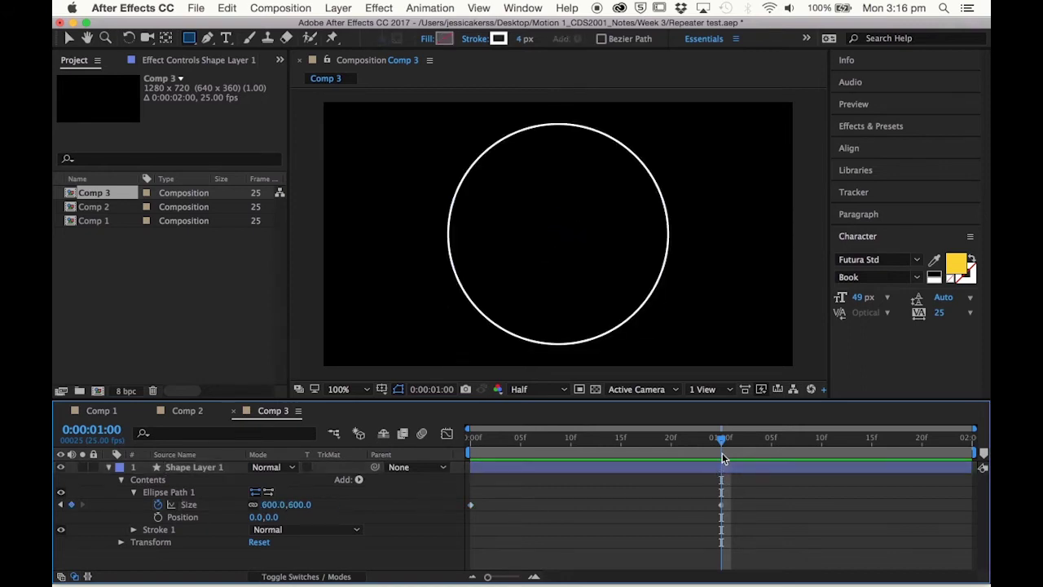
Go to 0:00:01:24 and set the ellipse's Size to 100, 100 as the closing keyframe.
{"action": "left_click", "coordinate": [446, 390]}
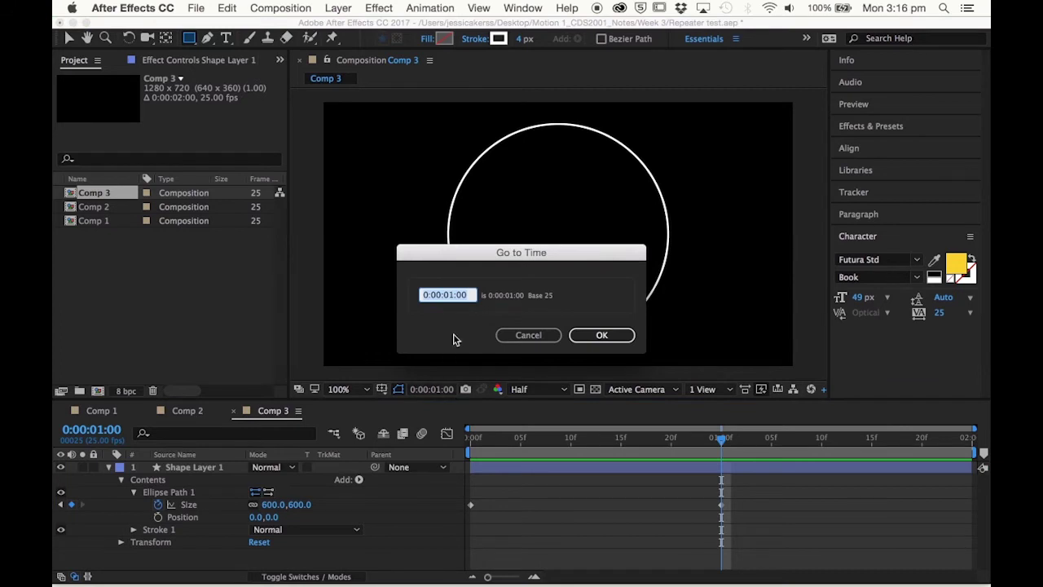
{"action": "left_click", "coordinate": [466, 295]}
{"action": "left_click", "coordinate": [587, 334]}
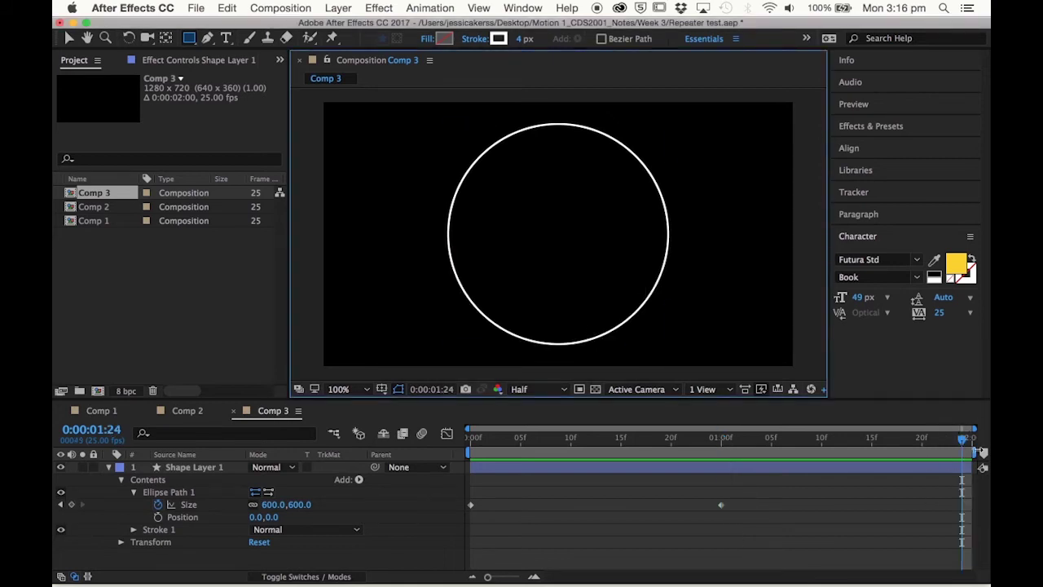
{"action": "left_click", "coordinate": [274, 504]}
{"action": "type", "text": "100"}
{"action": "key", "text": "Return"}
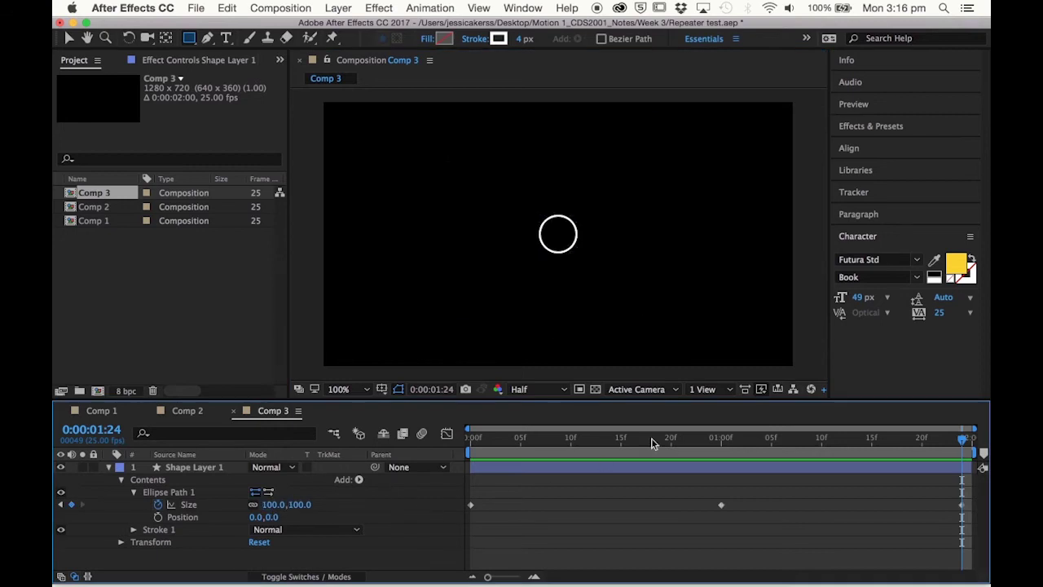
Return to the start of the composition and play the circle's size animation, then stop playback.
{"action": "left_click", "coordinate": [903, 106]}
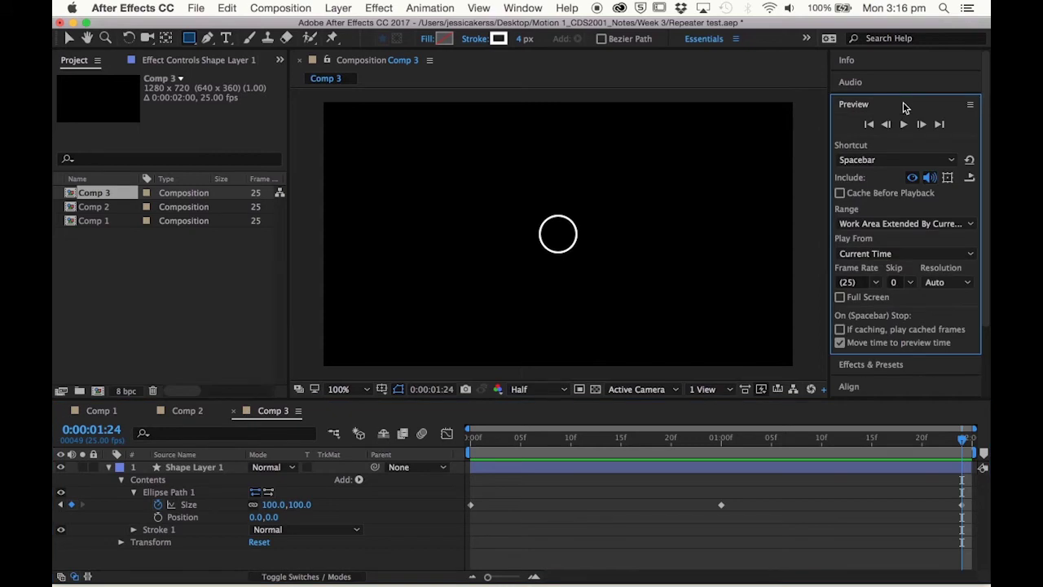
{"action": "left_click", "coordinate": [731, 438]}
{"action": "left_click_drag", "start_coordinate": [619, 471], "coordinate": [443, 476]}
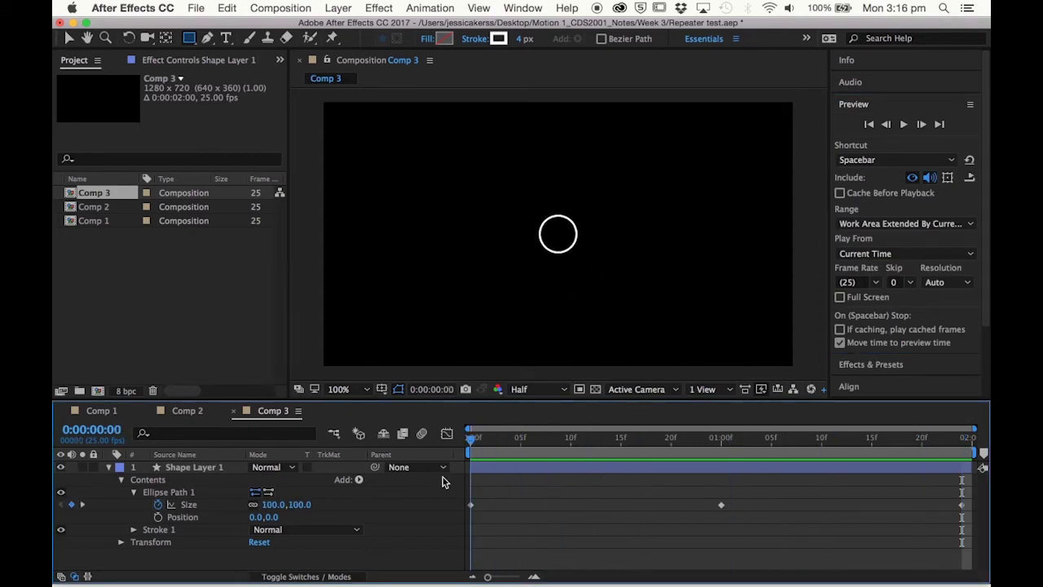
{"action": "left_click", "coordinate": [905, 125]}
{"action": "left_click", "coordinate": [904, 124]}
{"action": "left_click", "coordinate": [905, 125]}
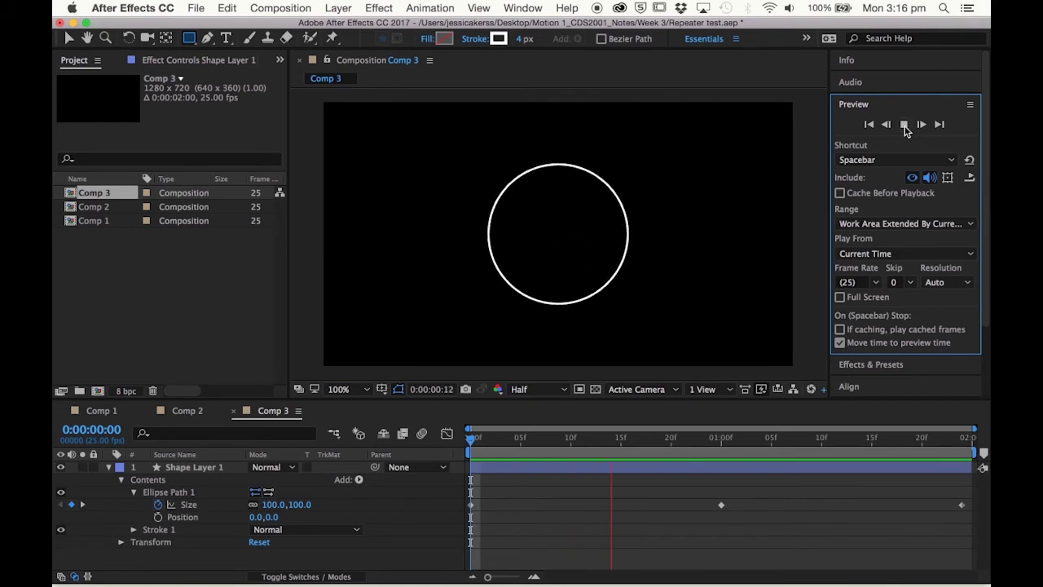
{"action": "left_click", "coordinate": [905, 124]}
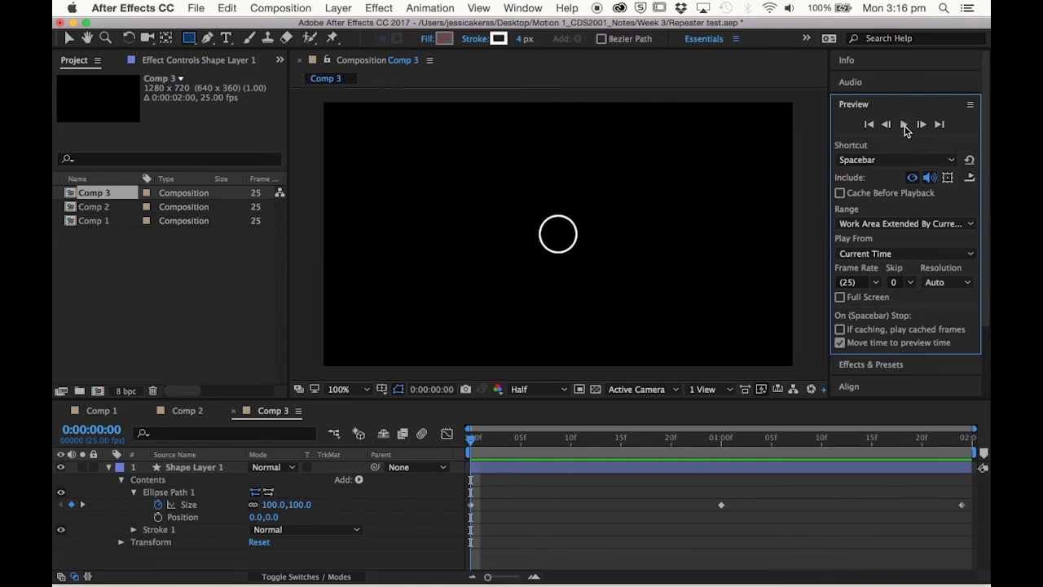
Apply Easy Ease to all three Size keyframes and preview the eased animation.
{"action": "left_click", "coordinate": [965, 490]}
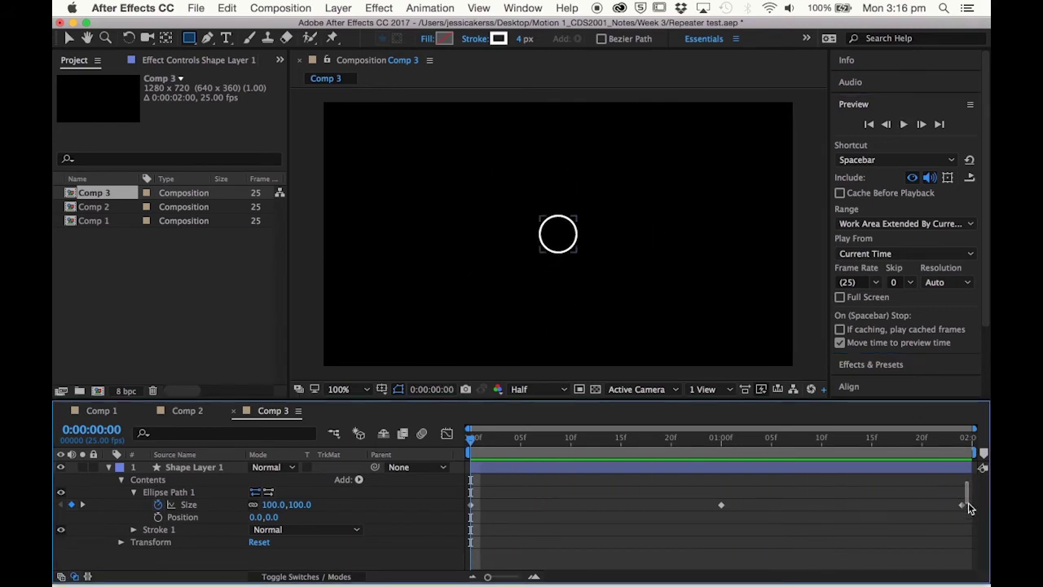
{"action": "left_click_drag", "start_coordinate": [969, 527], "coordinate": [458, 530]}
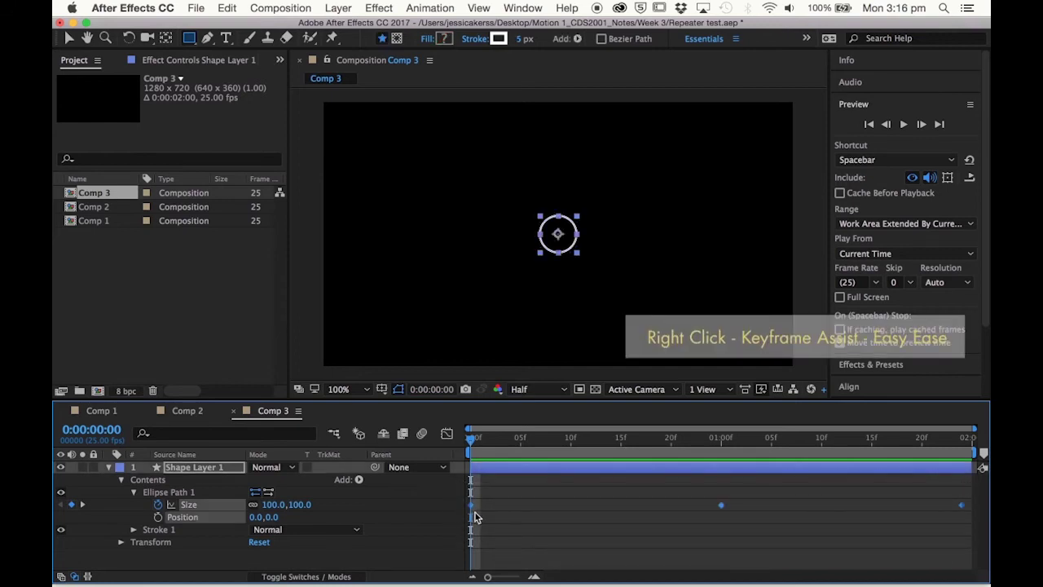
{"action": "right_click", "coordinate": [472, 507]}
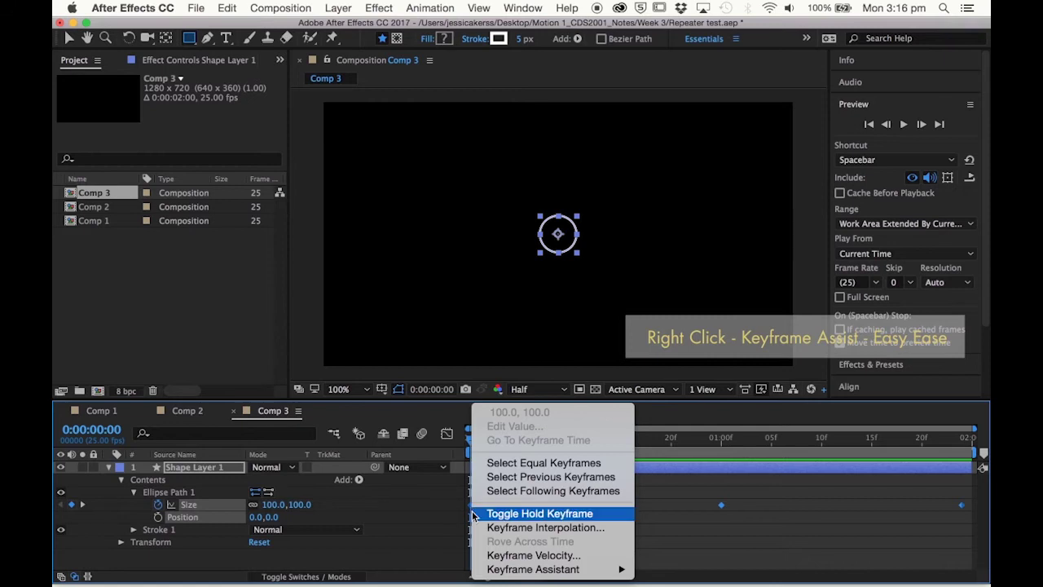
{"action": "mouse_move", "coordinate": [496, 571]}
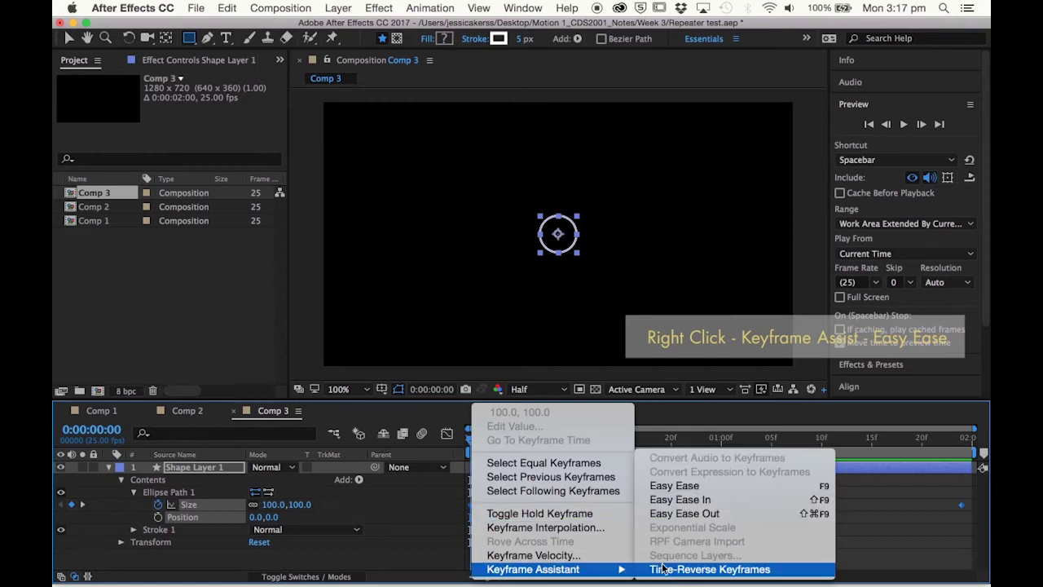
{"action": "left_click", "coordinate": [680, 487]}
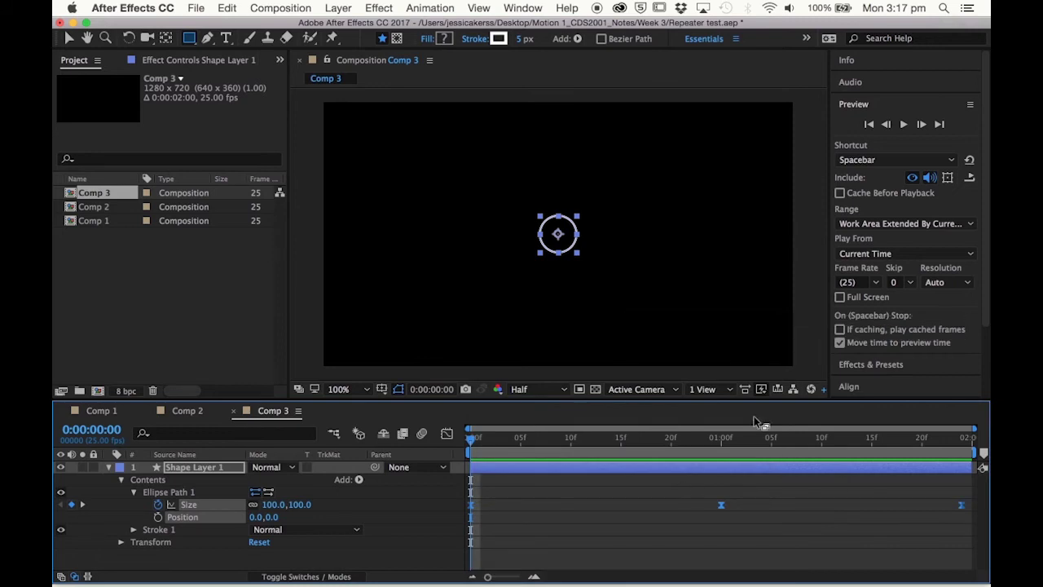
{"action": "left_click", "coordinate": [904, 129]}
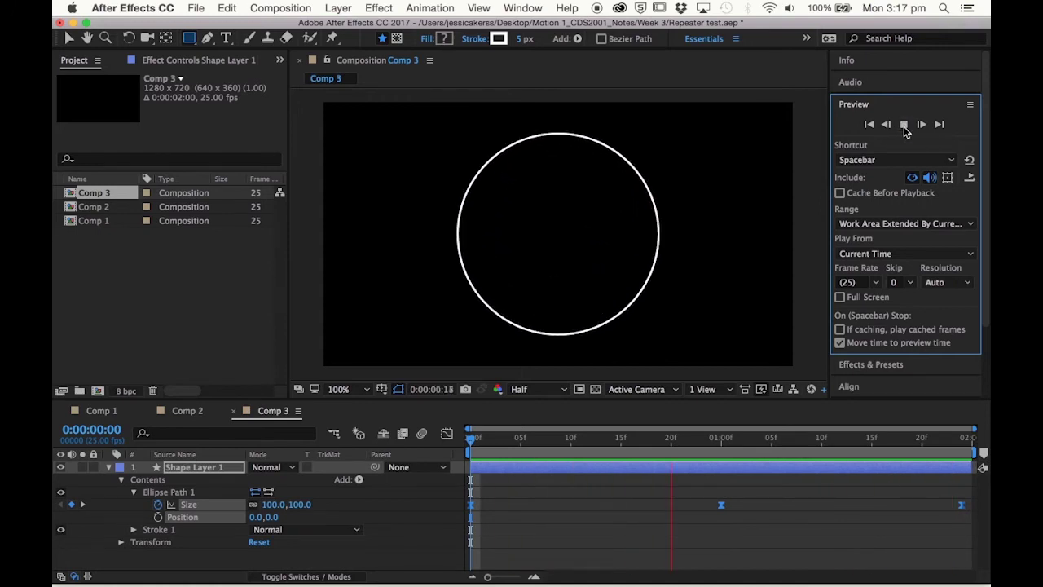
{"action": "left_click", "coordinate": [904, 127]}
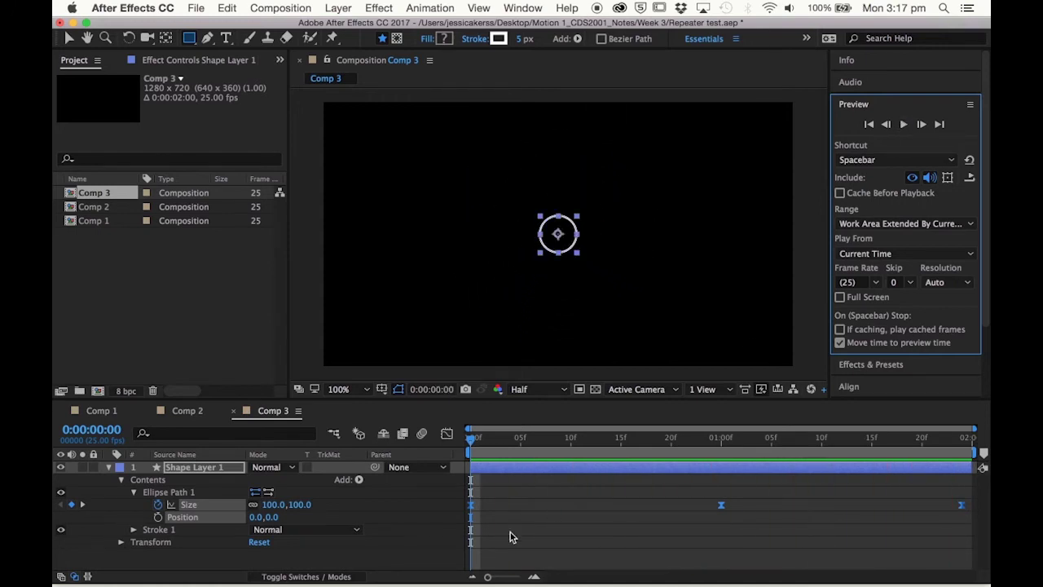
Collapse the Ellipse Path 1 properties and add a Repeater to the shape layer's contents.
{"action": "left_click", "coordinate": [134, 493]}
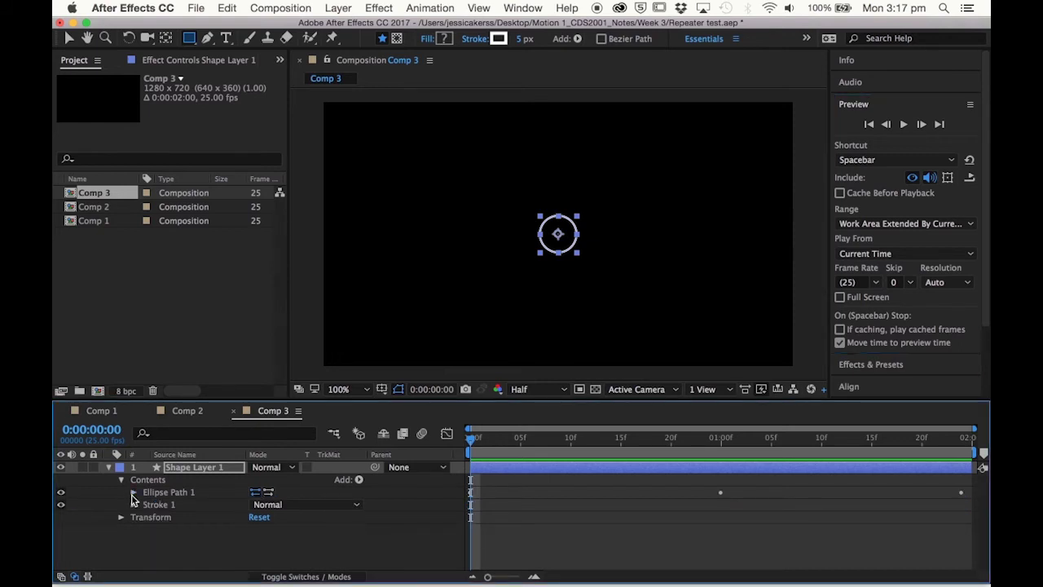
{"action": "left_click", "coordinate": [359, 481]}
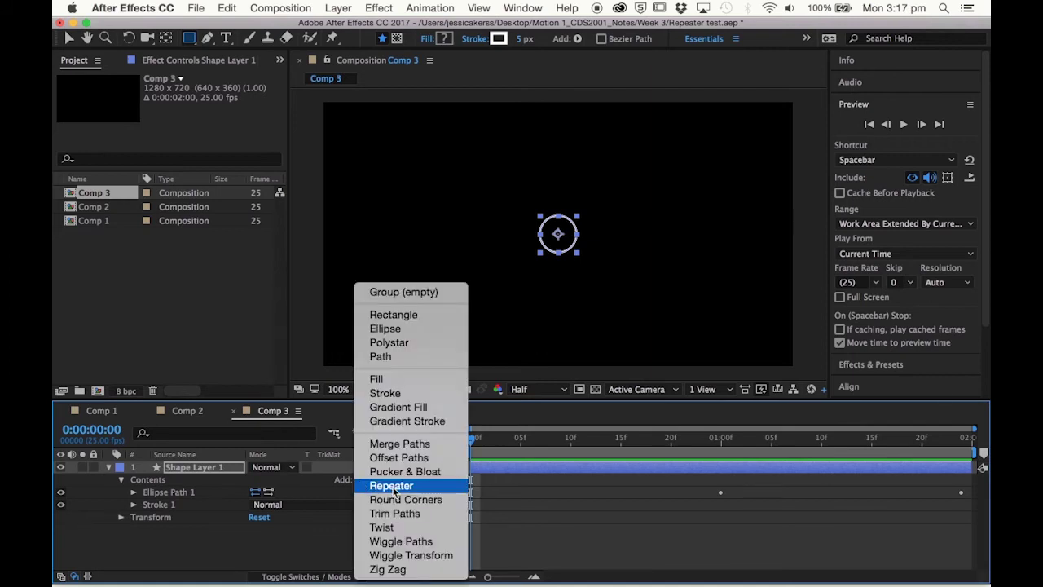
{"action": "left_click", "coordinate": [420, 487]}
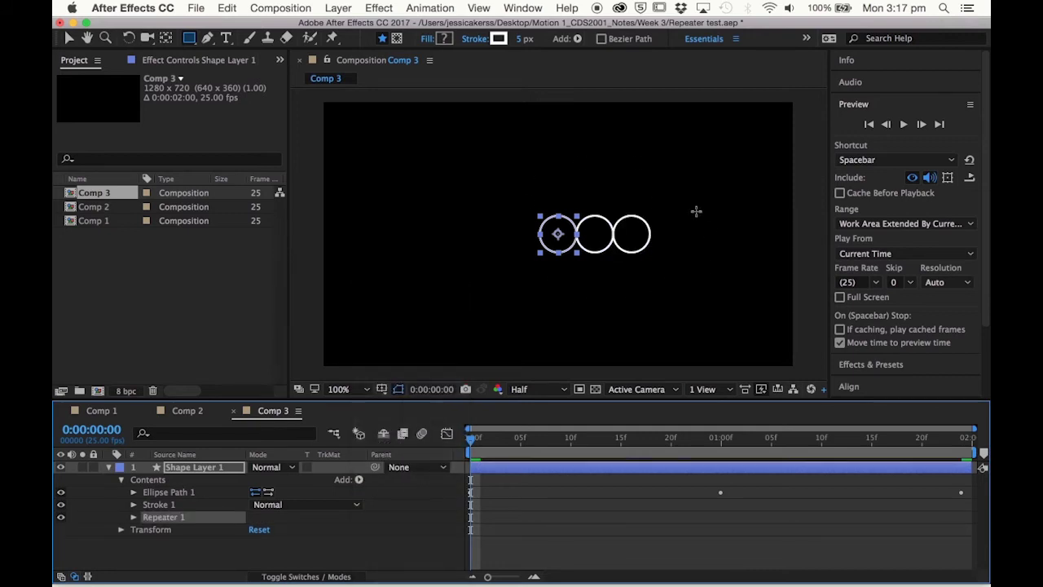
Expand Repeater 1 and set its number of Copies to 12.
{"action": "left_click", "coordinate": [134, 517]}
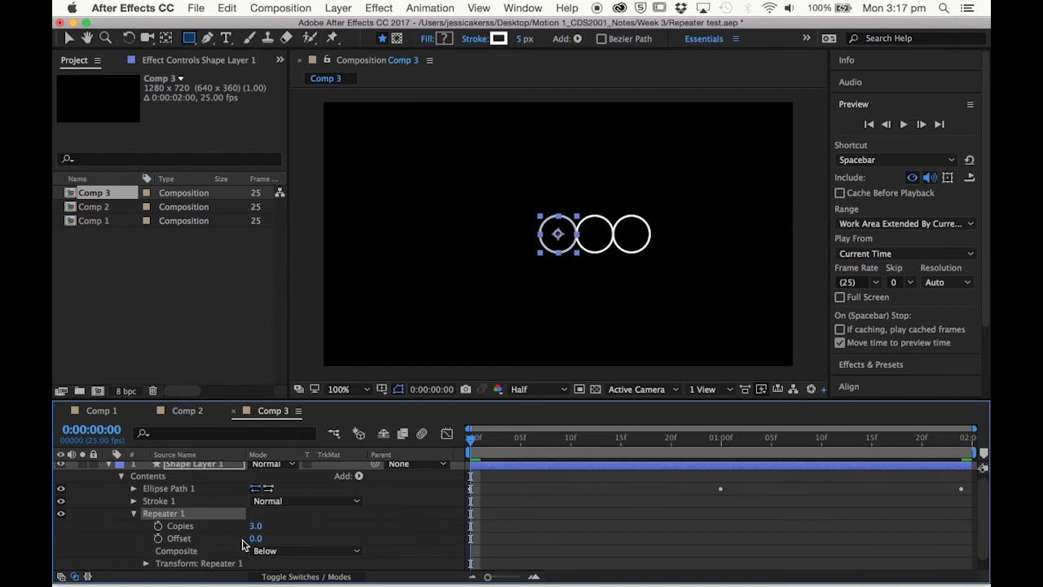
{"action": "left_click", "coordinate": [187, 529]}
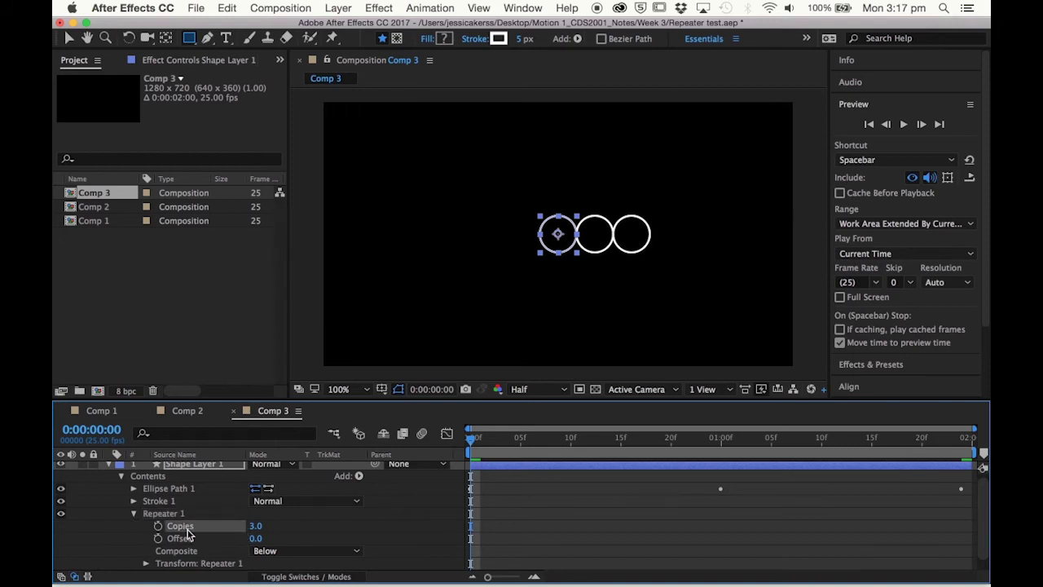
{"action": "left_click", "coordinate": [256, 527]}
{"action": "type", "text": "12"}
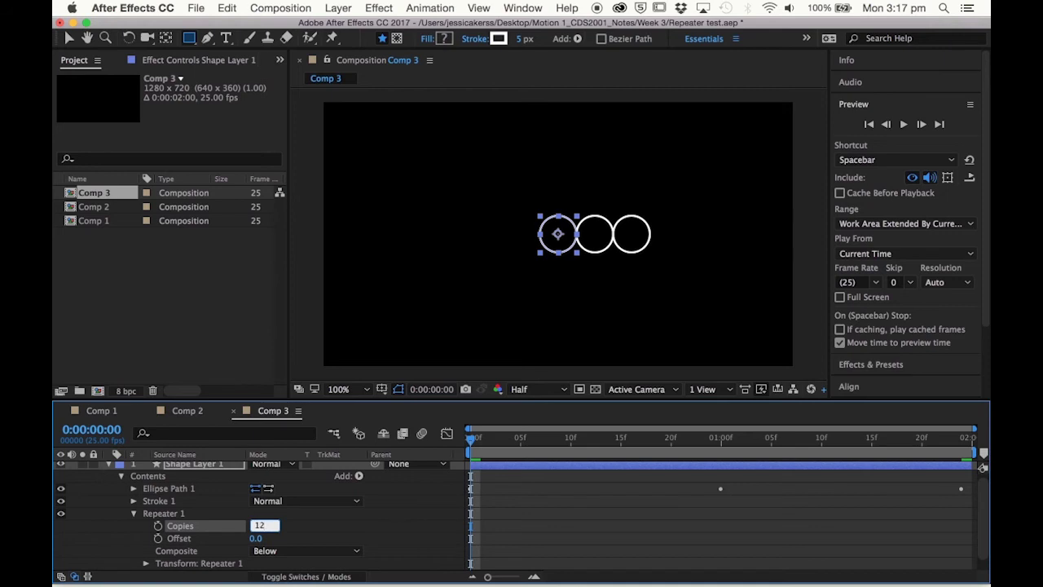
{"action": "left_click", "coordinate": [322, 534]}
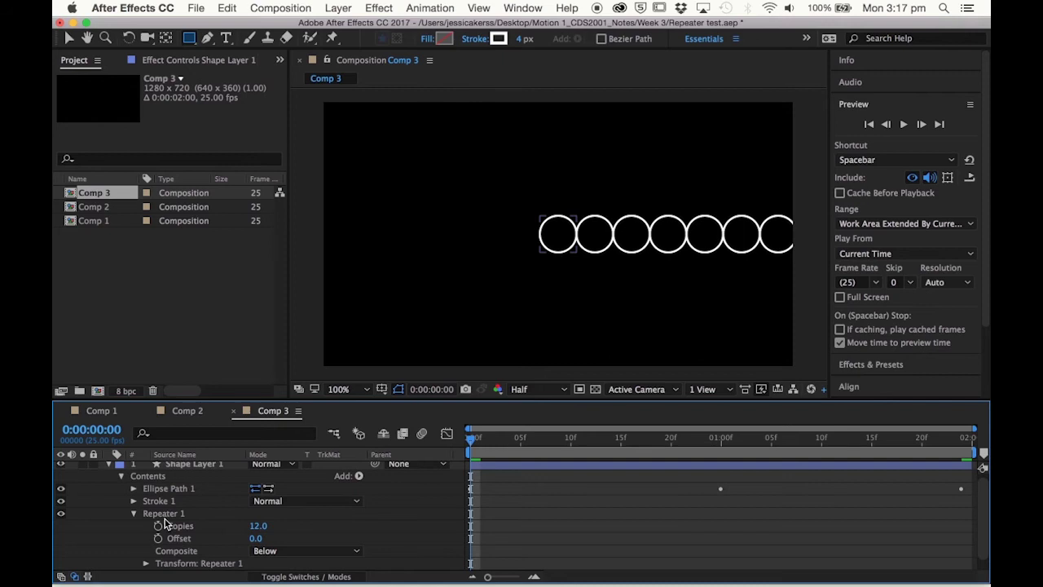
Expand the repeater's Transform properties and set its X Position to 0.
{"action": "scroll", "coordinate": [182, 535], "scroll_direction": "down", "scroll_amount": 1}
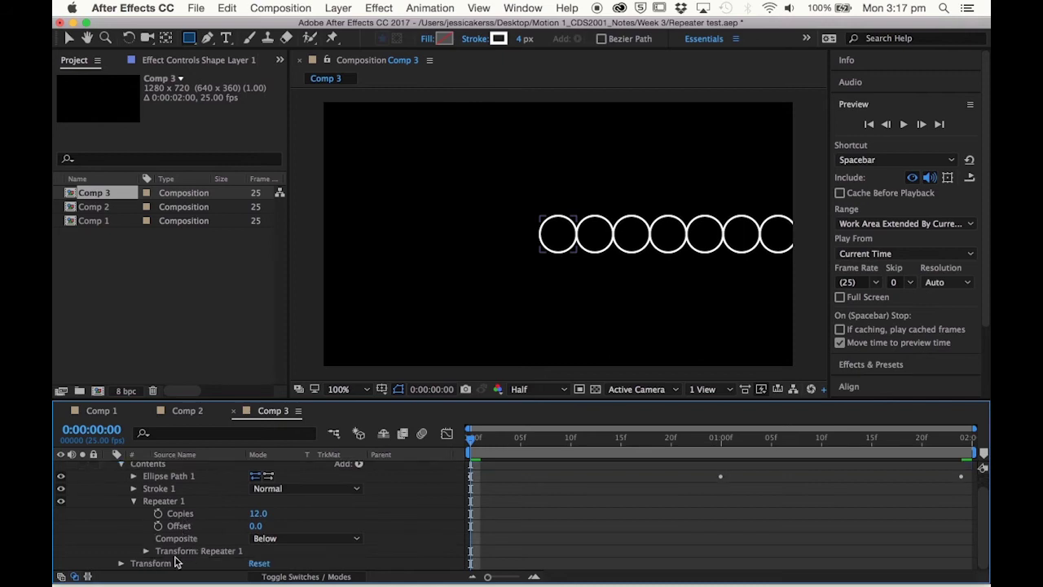
{"action": "left_click", "coordinate": [173, 555]}
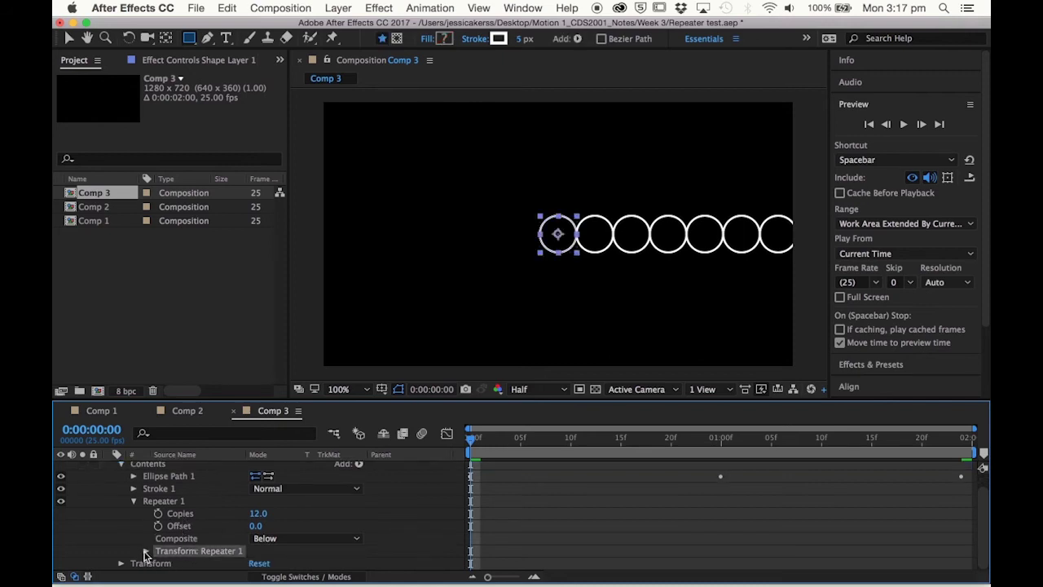
{"action": "left_click", "coordinate": [146, 553]}
{"action": "scroll", "coordinate": [146, 555], "scroll_direction": "down", "scroll_amount": 1}
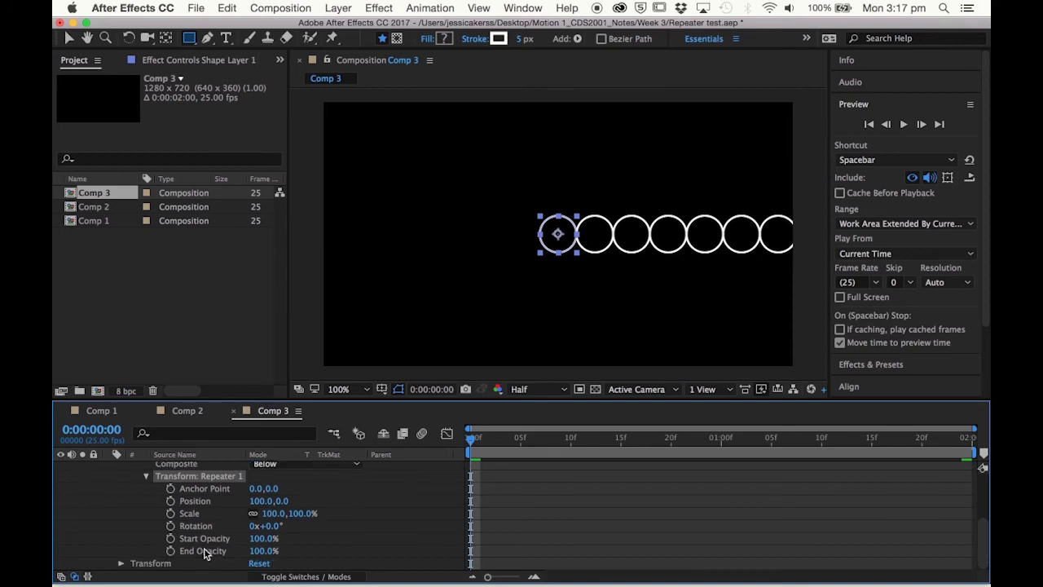
{"action": "left_click", "coordinate": [193, 501]}
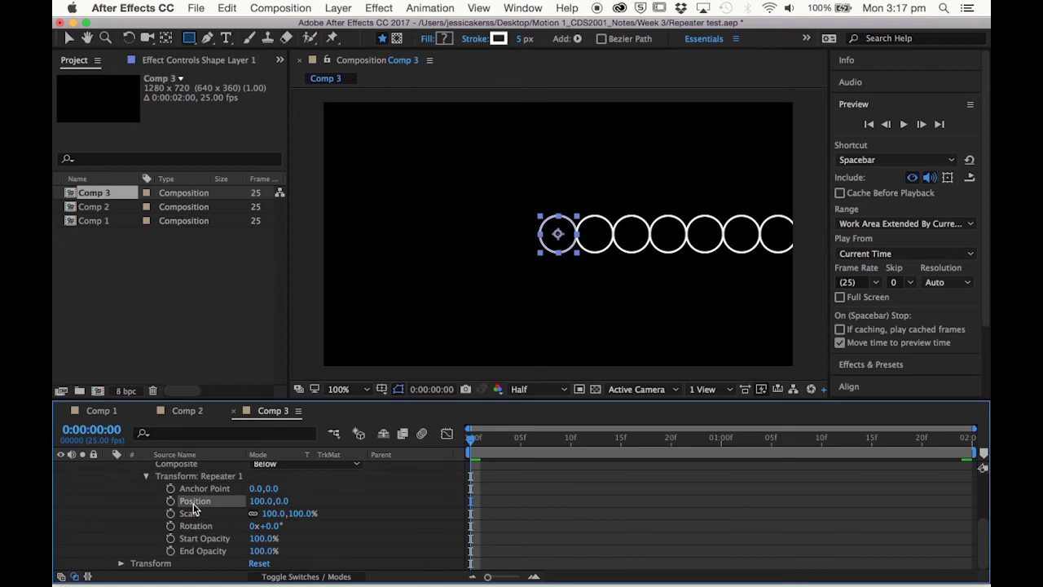
{"action": "left_click", "coordinate": [257, 501]}
{"action": "type", "text": "0"}
{"action": "left_click", "coordinate": [309, 504]}
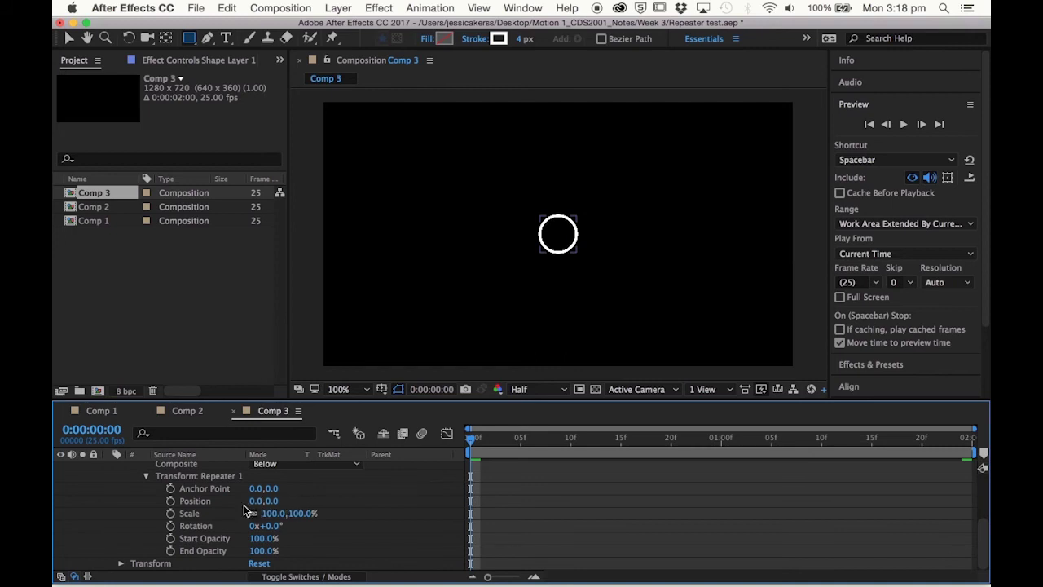
Set the repeater's Rotation to 360x+30°.
{"action": "left_click", "coordinate": [189, 526]}
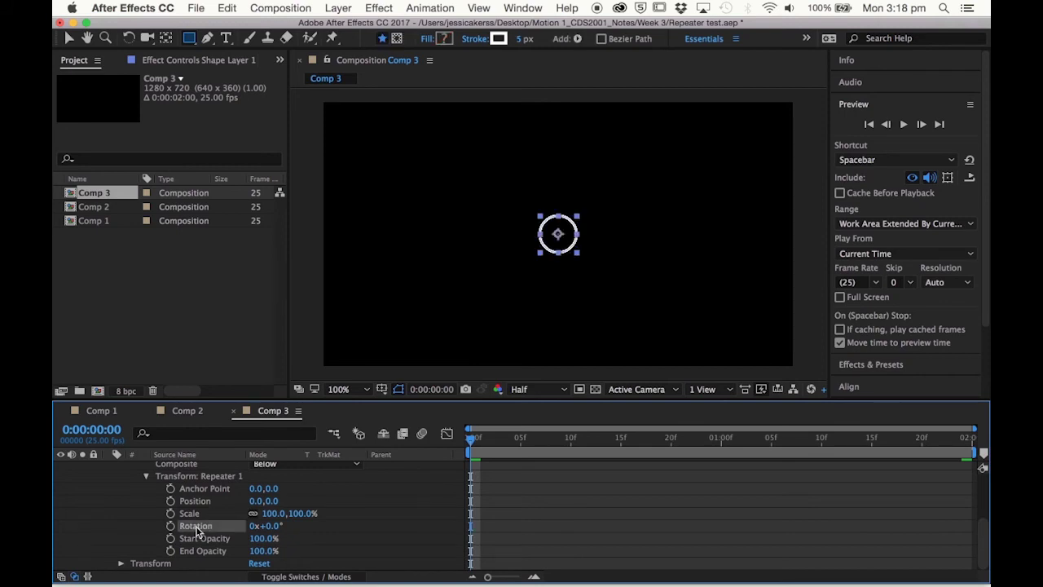
{"action": "left_click", "coordinate": [253, 526]}
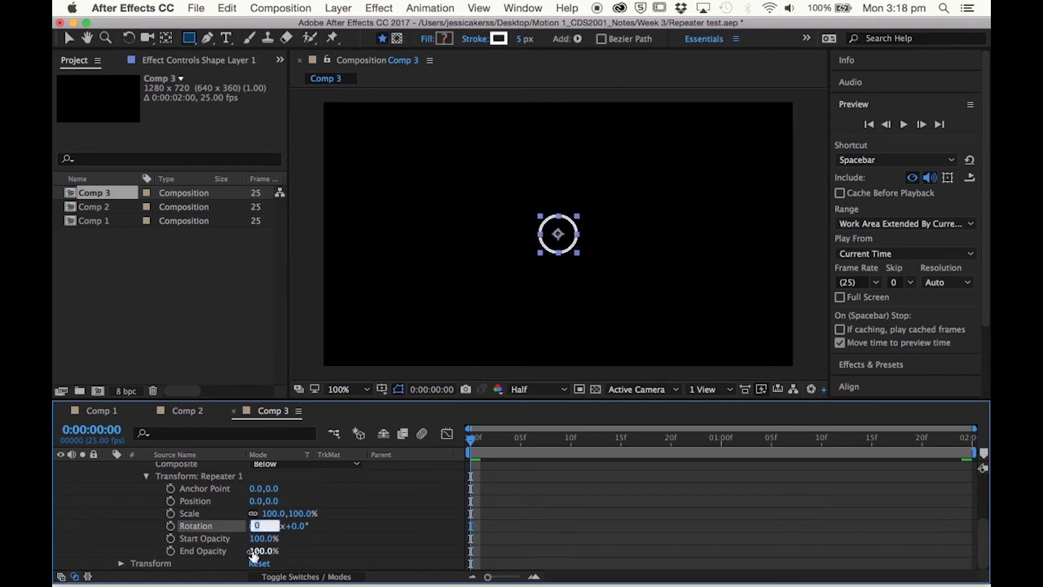
{"action": "type", "text": "360"}
{"action": "left_click", "coordinate": [302, 540]}
{"action": "left_click", "coordinate": [281, 527]}
{"action": "type", "text": "3"}
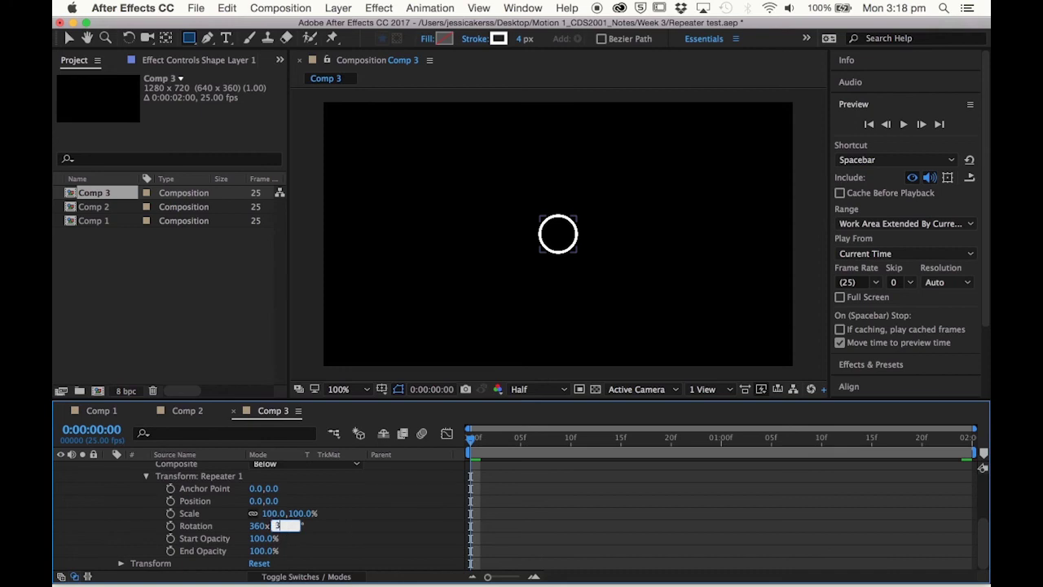
{"action": "key", "text": "Return"}
Review the repeater's settings, and collapse its Transform group and the whole Repeater 1 group.
{"action": "scroll", "coordinate": [271, 544], "scroll_direction": "up", "scroll_amount": 4}
{"action": "scroll", "coordinate": [268, 543], "scroll_direction": "up", "scroll_amount": 1}
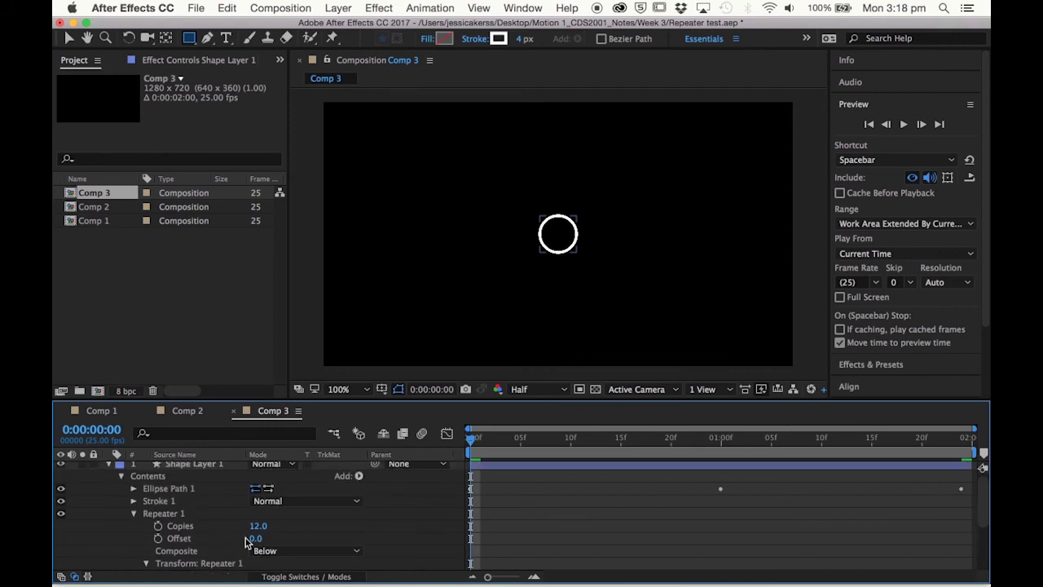
{"action": "scroll", "coordinate": [236, 540], "scroll_direction": "down", "scroll_amount": 4}
{"action": "scroll", "coordinate": [207, 551], "scroll_direction": "down", "scroll_amount": 2}
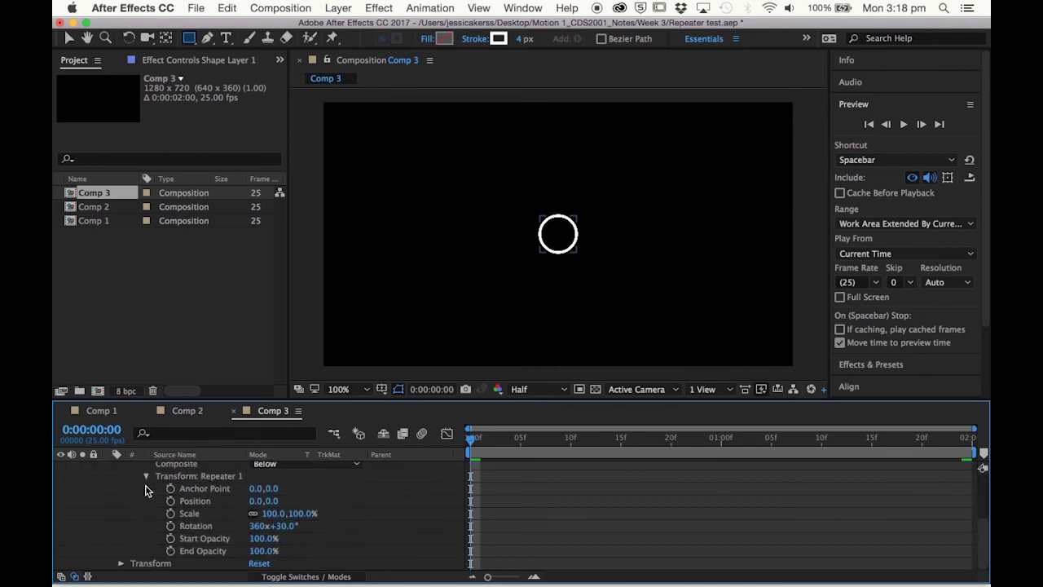
{"action": "left_click", "coordinate": [147, 476]}
{"action": "scroll", "coordinate": [162, 507], "scroll_direction": "up", "scroll_amount": 5}
{"action": "left_click", "coordinate": [135, 514]}
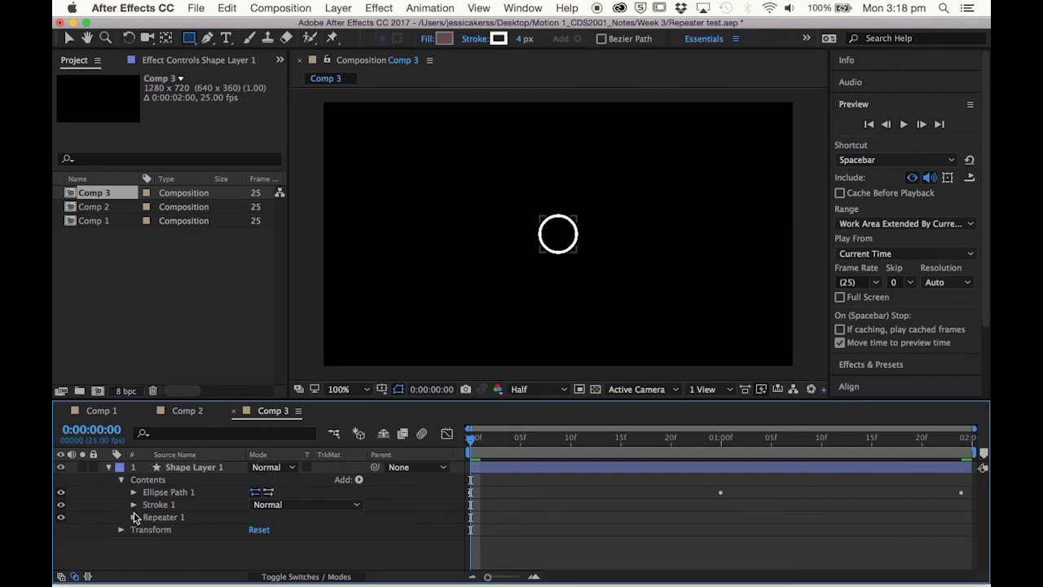
Set the Ellipse Path 1 Position to 200, 0 to spread the copies into a ring, and start the preview.
{"action": "left_click", "coordinate": [159, 494]}
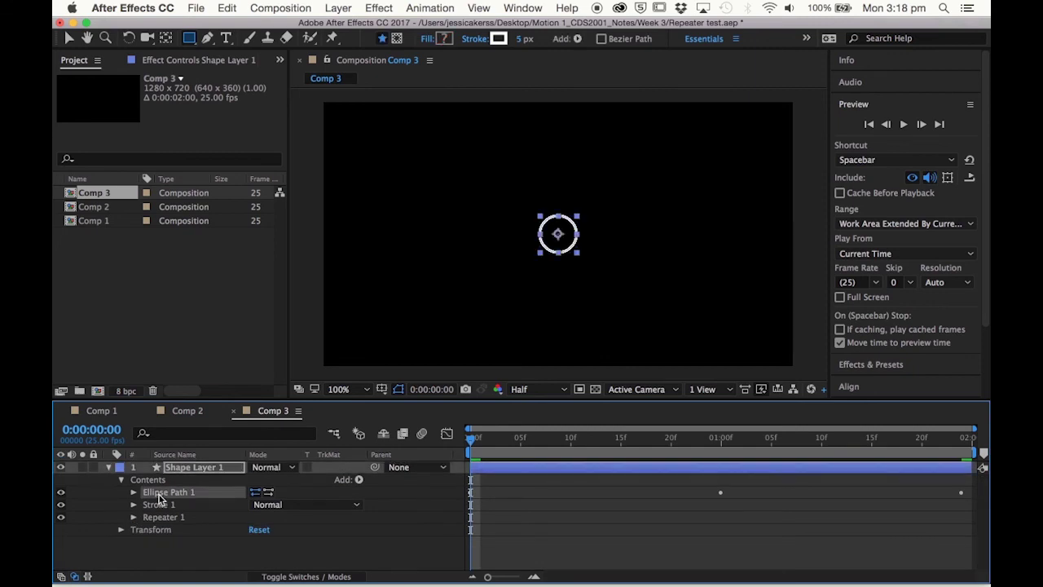
{"action": "left_click", "coordinate": [134, 493]}
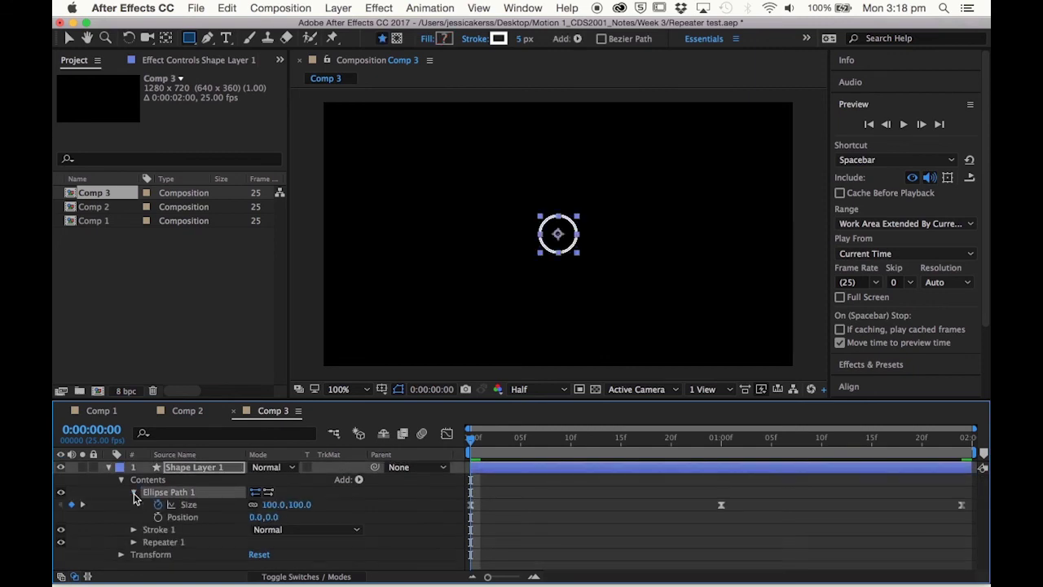
{"action": "left_click", "coordinate": [183, 517]}
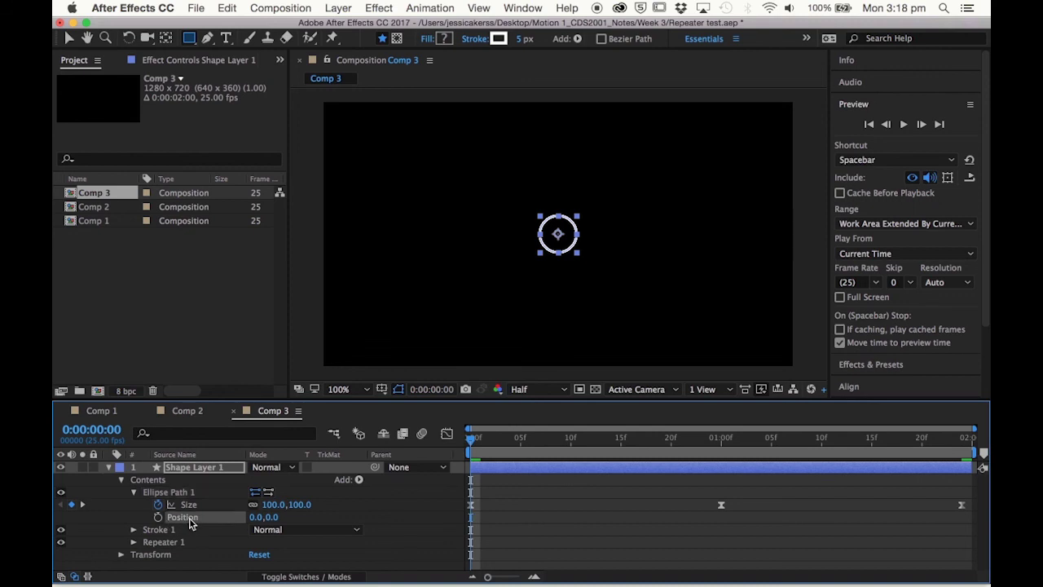
{"action": "left_click", "coordinate": [251, 518]}
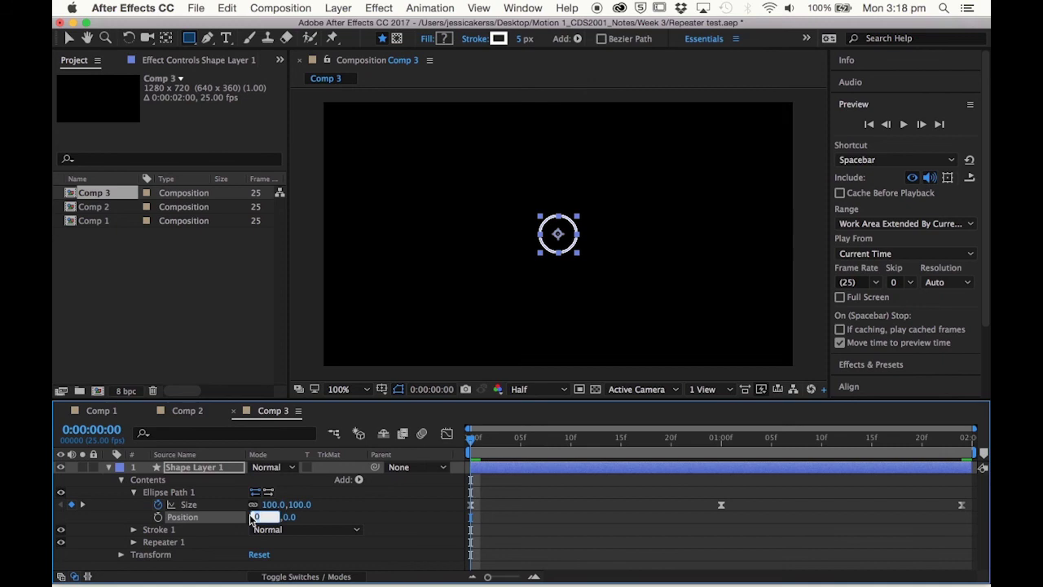
{"action": "type", "text": "200"}
{"action": "left_click", "coordinate": [312, 519]}
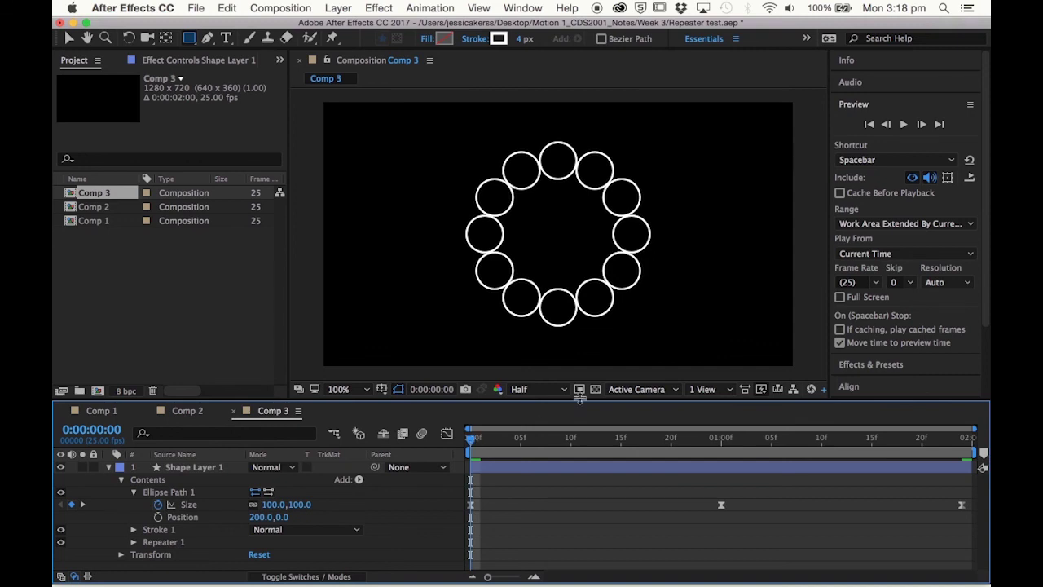
{"action": "left_click", "coordinate": [905, 124]}
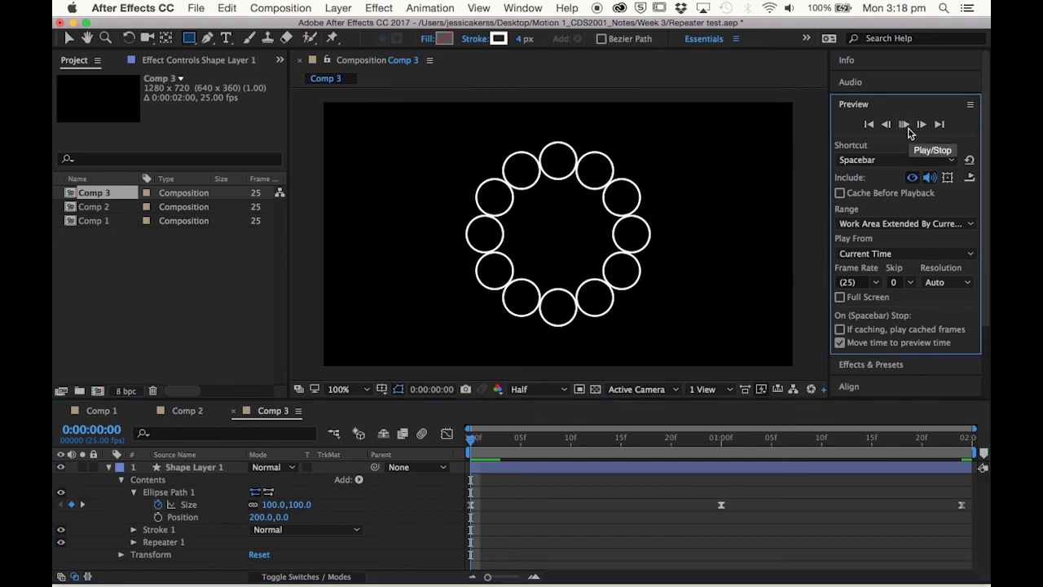